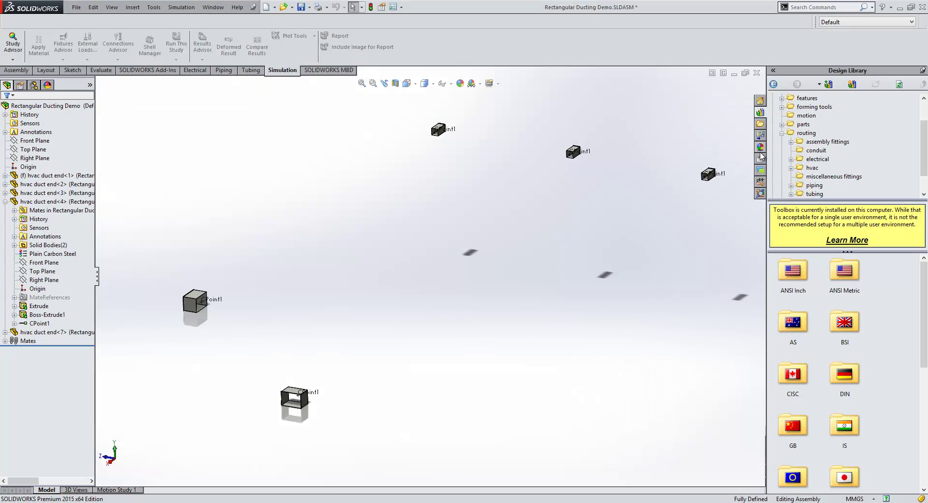
Show the rectangular duct fittings in the hvac folder of the routing design library
{"action": "double_click", "coordinate": [800, 167]}
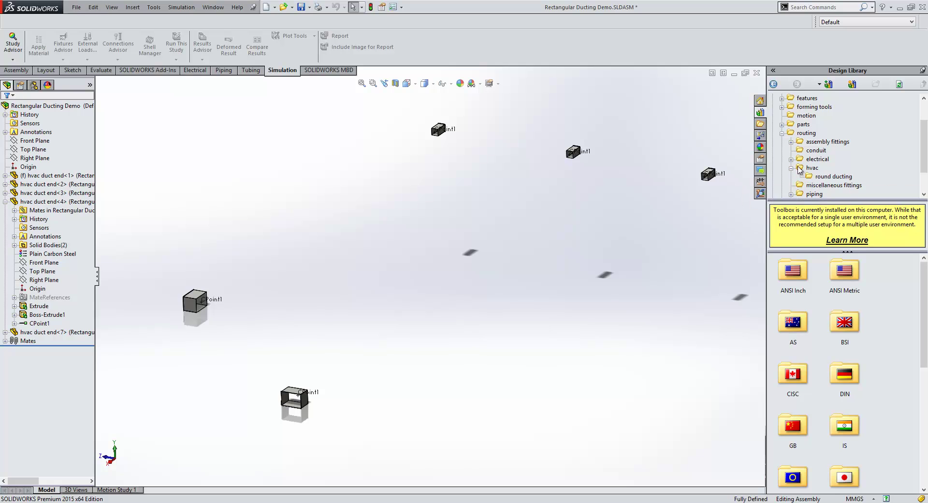
{"action": "left_click", "coordinate": [823, 177]}
{"action": "left_click", "coordinate": [815, 169]}
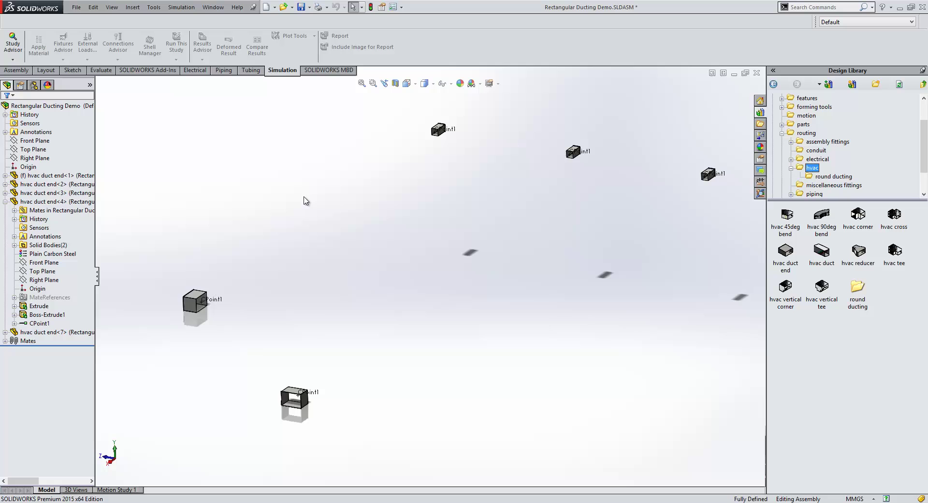
Start a route from the first duct end's connection point with the default HVAC route properties and lengthen its straight stub
{"action": "right_click", "coordinate": [207, 303]}
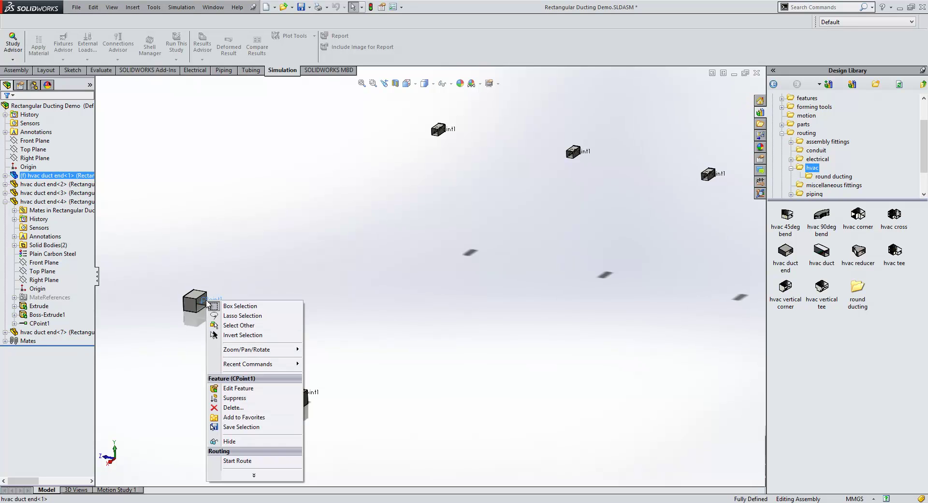
{"action": "left_click", "coordinate": [243, 461]}
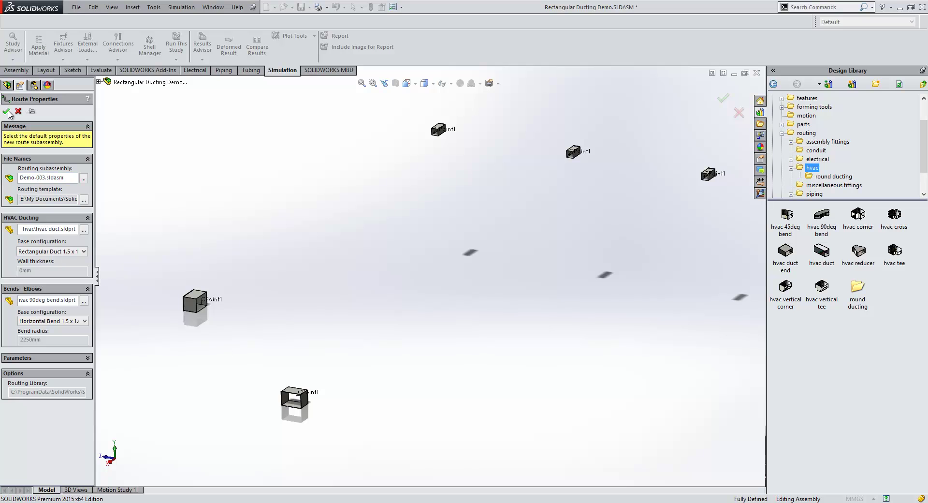
{"action": "left_click", "coordinate": [7, 112]}
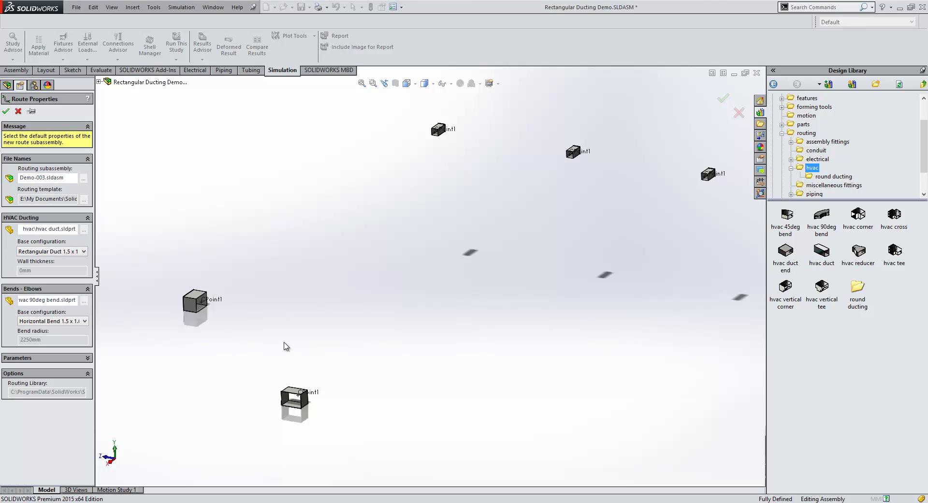
{"action": "left_click", "coordinate": [208, 303]}
{"action": "left_click", "coordinate": [276, 314]}
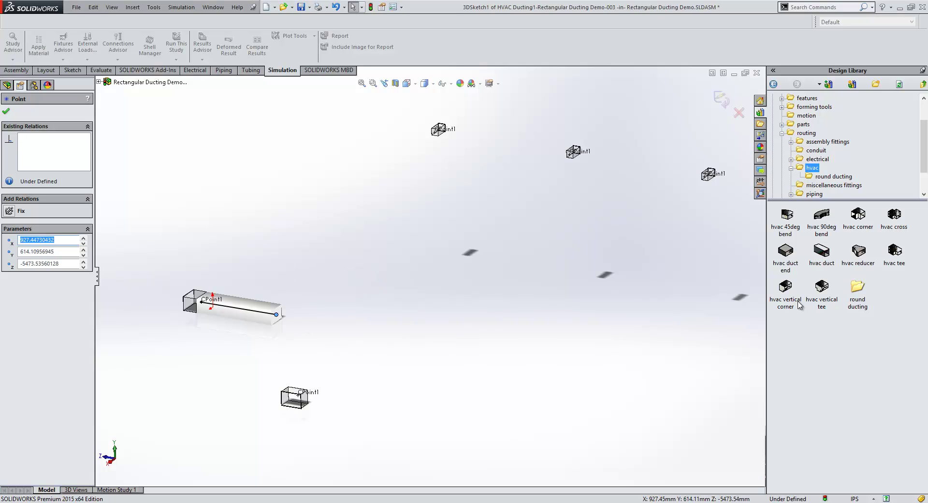
Place one hvac tee in configuration Tee 1.5 x 1.0 x 1.5 x 1.0 at the end of the straight duct
{"action": "left_click_drag", "start_coordinate": [893, 255], "coordinate": [280, 315]}
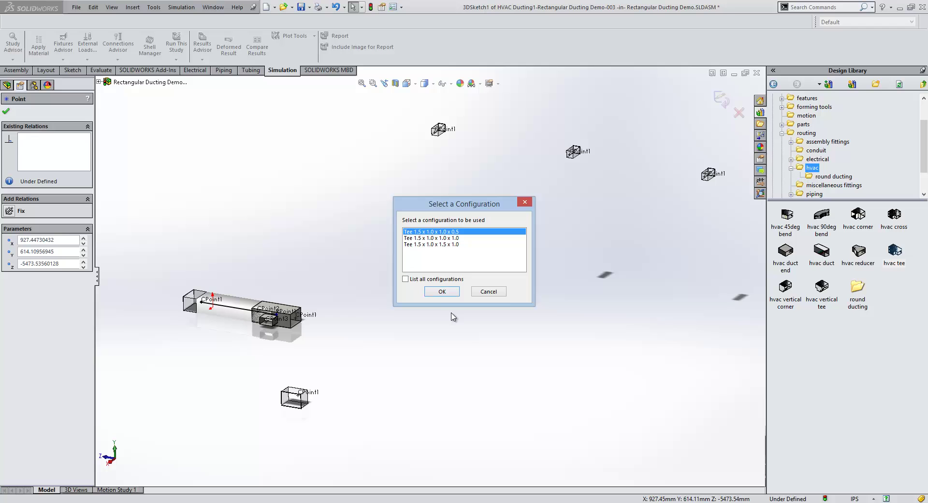
{"action": "left_click", "coordinate": [445, 244]}
{"action": "left_click", "coordinate": [442, 292]}
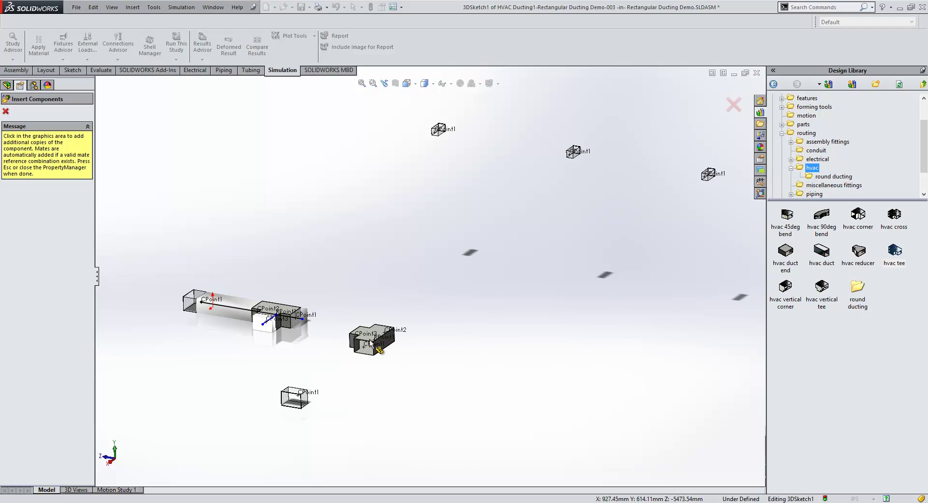
{"action": "key", "text": "Escape"}
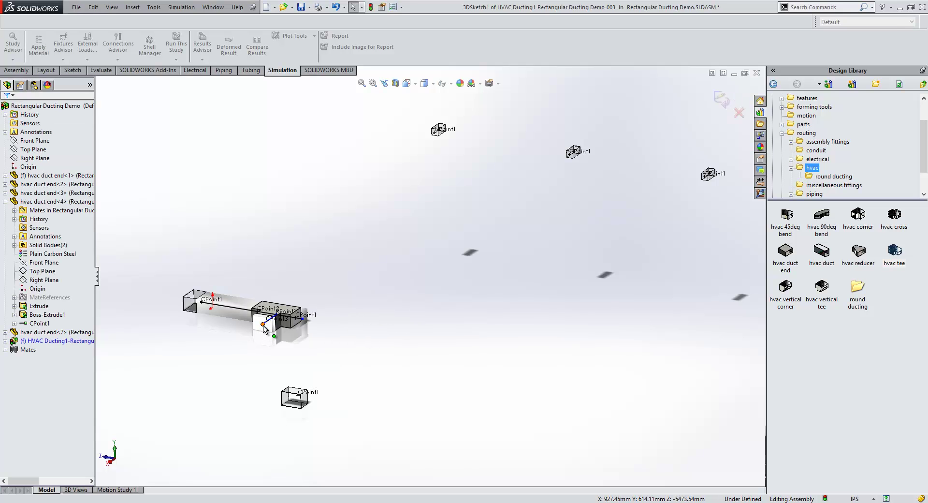
Lengthen the tee's side branch and sketch two line segments from it, along Z and along X, toward the nearby duct end
{"action": "left_click_drag", "start_coordinate": [263, 324], "coordinate": [245, 341]}
{"action": "key", "text": "s"}
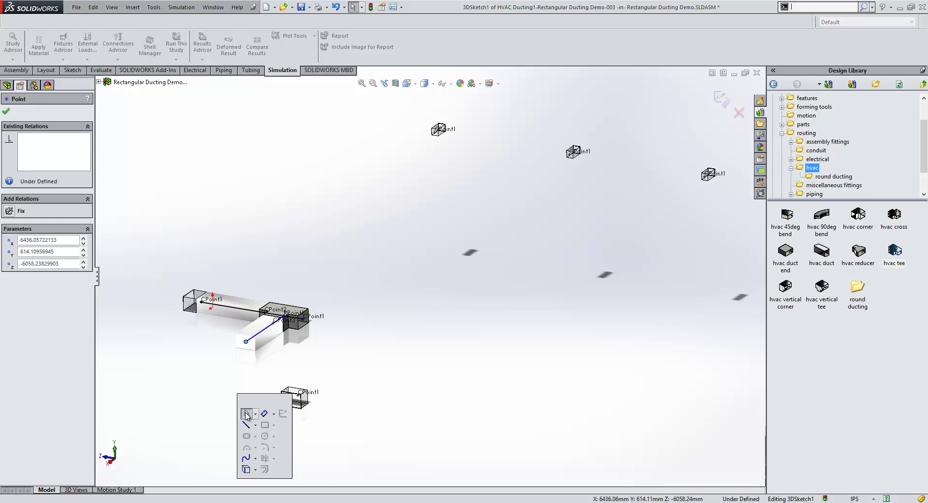
{"action": "left_click", "coordinate": [246, 424]}
{"action": "left_click", "coordinate": [246, 341]}
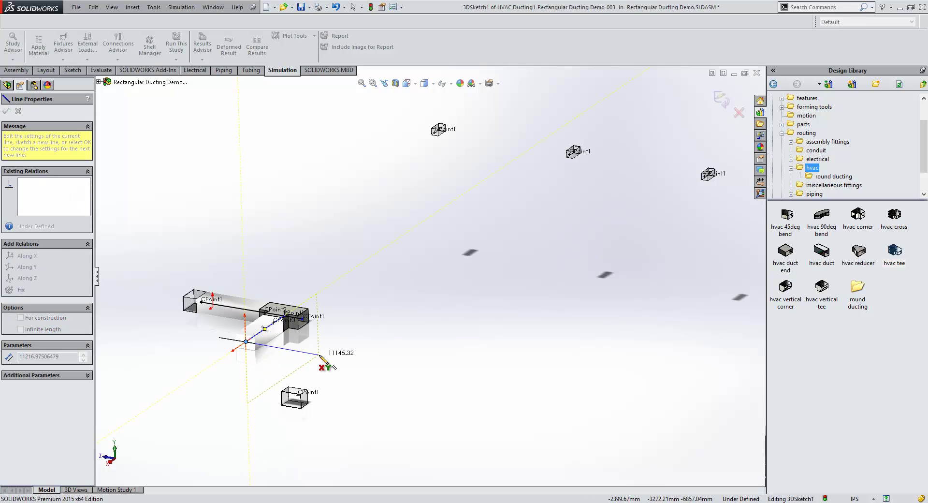
{"action": "left_click", "coordinate": [340, 356]}
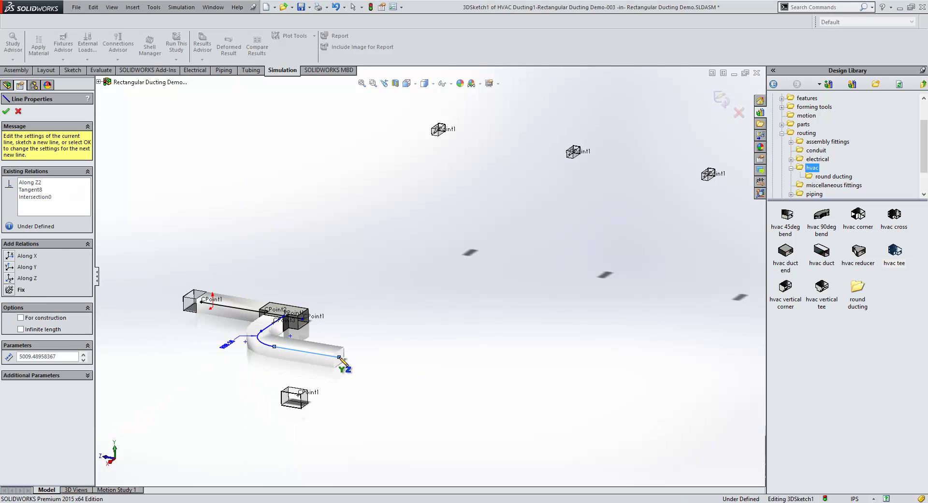
{"action": "left_click", "coordinate": [309, 376]}
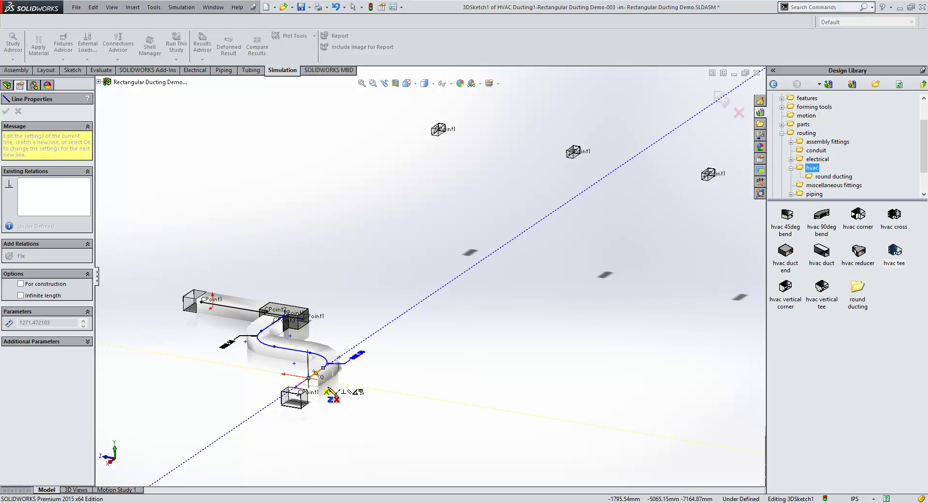
{"action": "double_click", "coordinate": [366, 397]}
{"action": "key", "text": "ctrl+z"}
Make the open end of the side branch coincident with the nearby duct end's connection point
{"action": "left_click", "coordinate": [320, 370]}
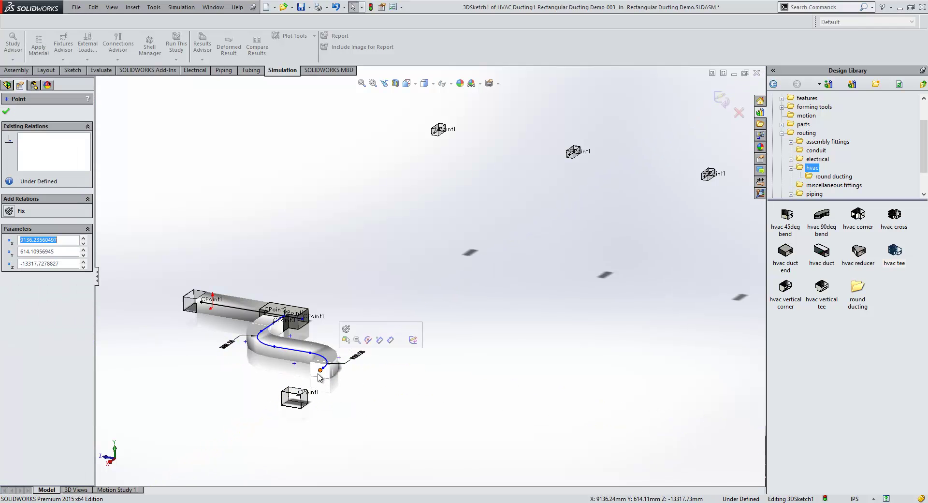
{"action": "left_click", "coordinate": [302, 401], "text": "ctrl"}
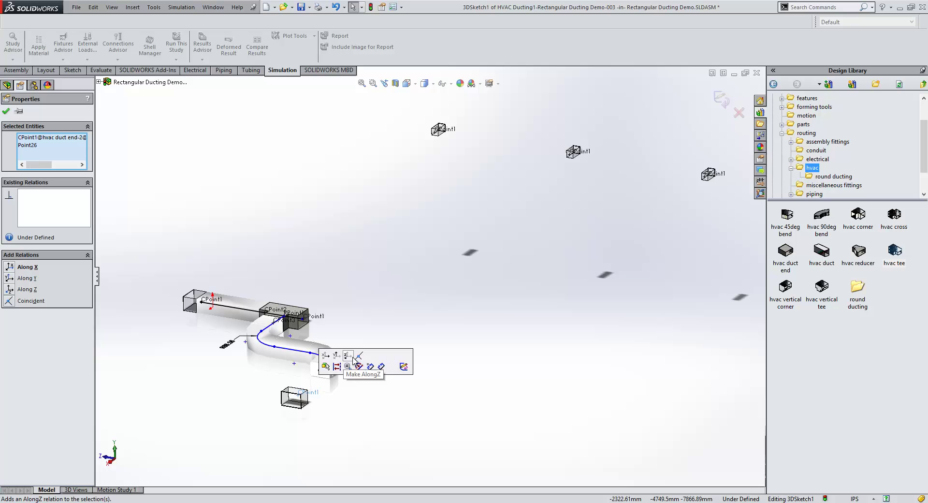
{"action": "left_click", "coordinate": [360, 356]}
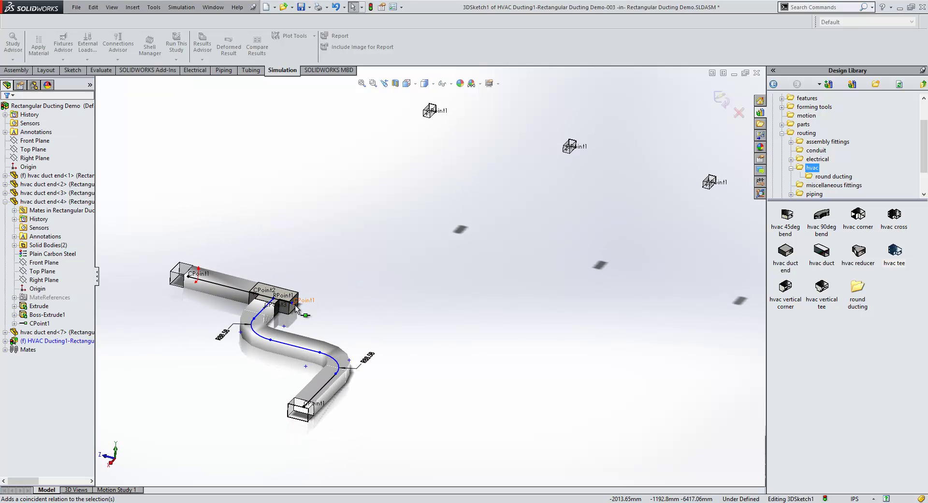
Lengthen the tee's straight outlet and sketch a riser about 6569 mm high, a Z segment, and an X segment of about 4373 mm
{"action": "left_click_drag", "start_coordinate": [293, 304], "coordinate": [357, 320]}
{"action": "middle_click_drag", "start_coordinate": [408, 347], "coordinate": [395, 342]}
{"action": "key", "text": "s"}
{"action": "left_click", "coordinate": [403, 374]}
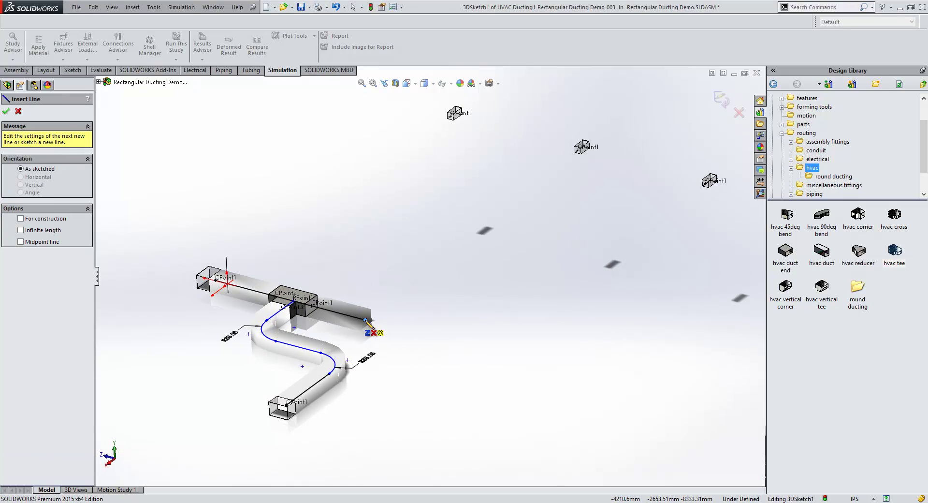
{"action": "left_click", "coordinate": [365, 319]}
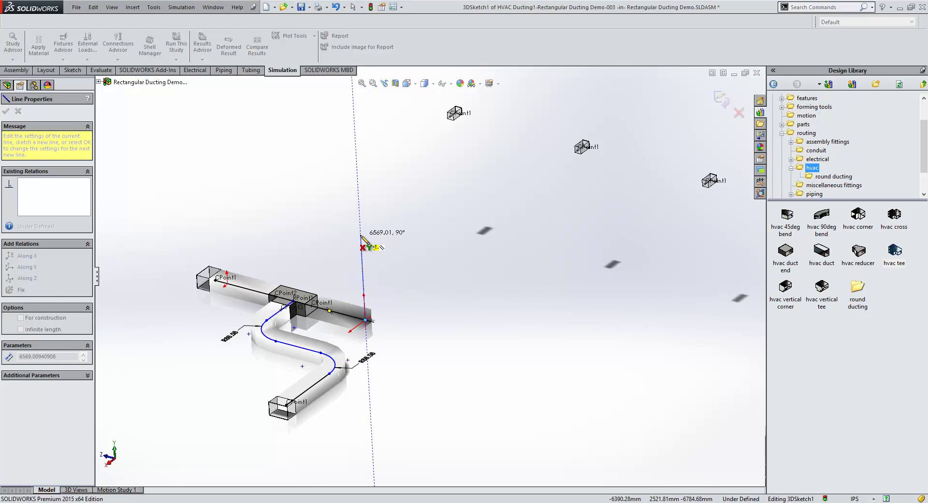
{"action": "left_click", "coordinate": [361, 235]}
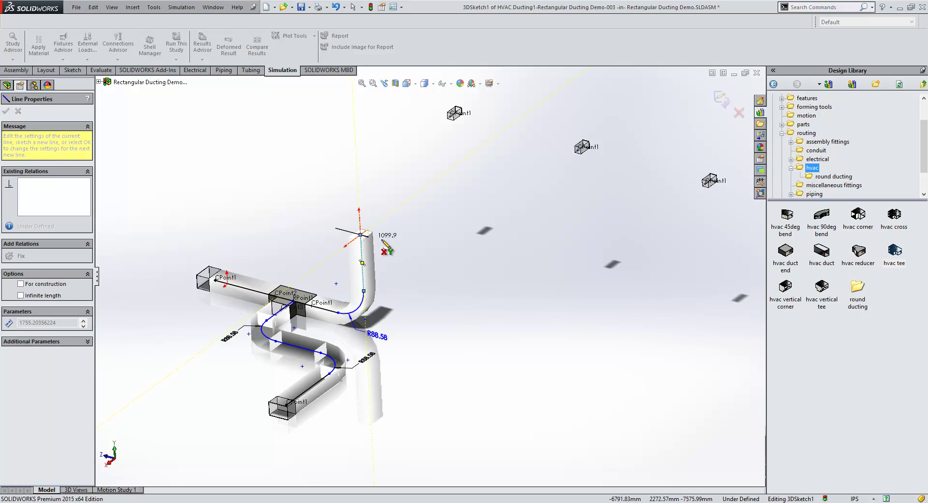
{"action": "left_click", "coordinate": [430, 252]}
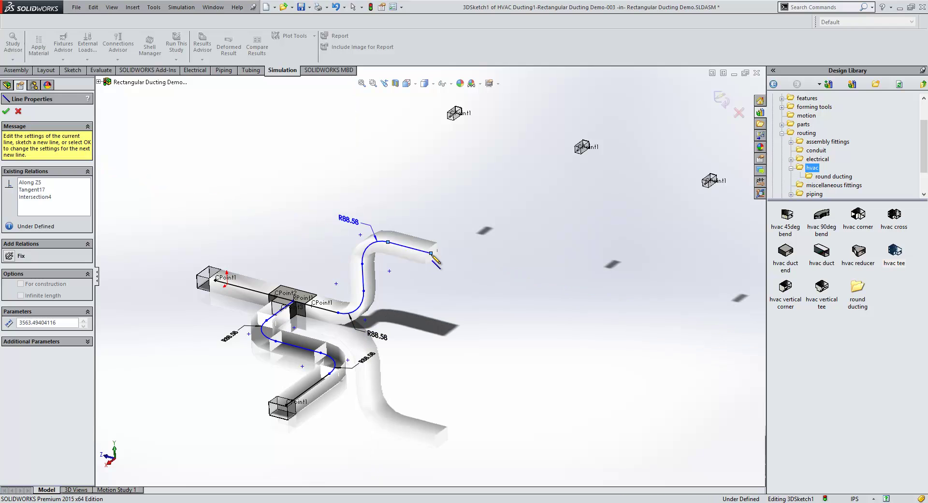
{"action": "left_click", "coordinate": [466, 228]}
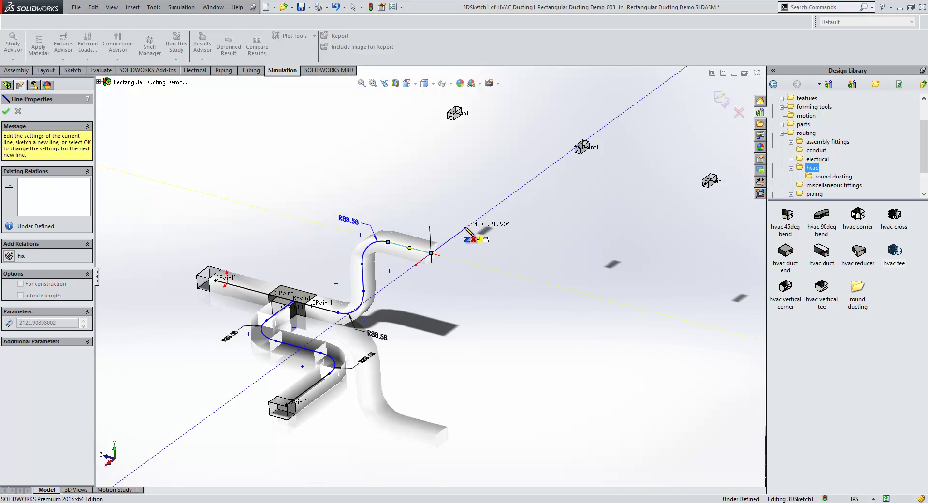
{"action": "double_click", "coordinate": [508, 274]}
{"action": "mouse_move", "coordinate": [489, 297]}
{"action": "middle_mouse_down"}
{"action": "mouse_move", "coordinate": [492, 257]}
{"action": "mouse_move", "coordinate": [442, 242]}
{"action": "mouse_move", "coordinate": [474, 289]}
{"action": "middle_mouse_up"}
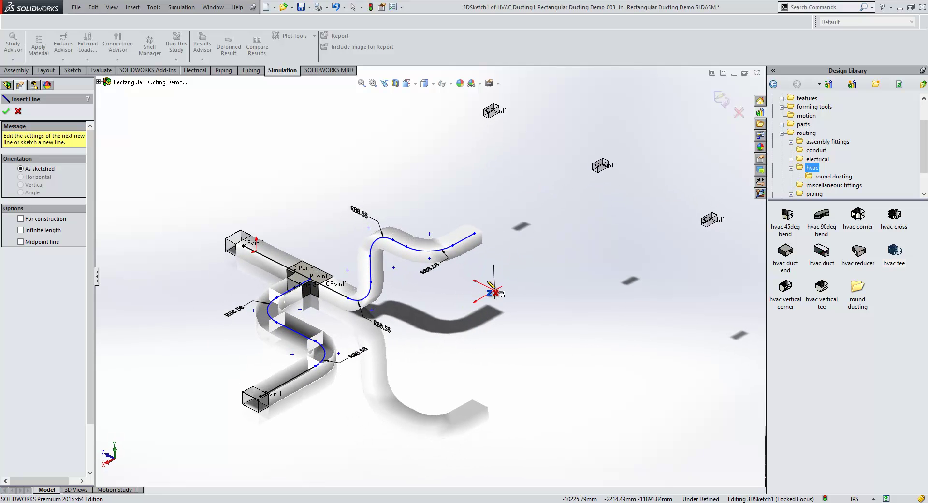
{"action": "scroll", "coordinate": [531, 215], "scroll_direction": "down", "scroll_amount": 2}
{"action": "key", "text": "Escape"}
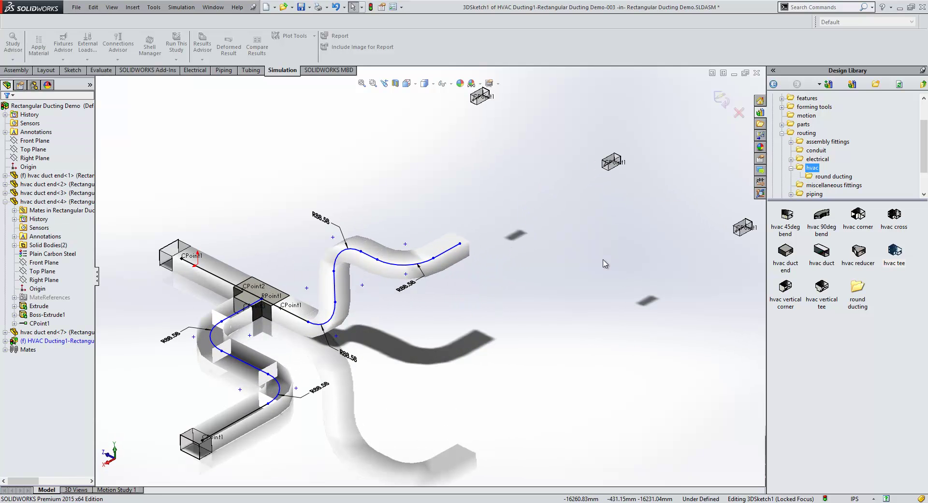
Place one hvac cross in configuration Cross 1.5 x 1.0 x 1.0 x 0.5 at the open end of the raised duct
{"action": "left_click_drag", "start_coordinate": [896, 227], "coordinate": [462, 250]}
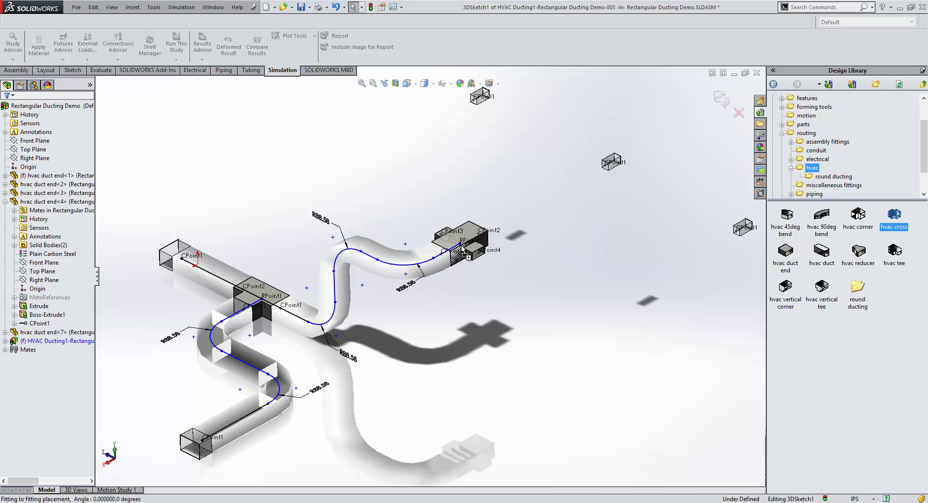
{"action": "left_click_drag", "start_coordinate": [462, 248], "coordinate": [462, 247]}
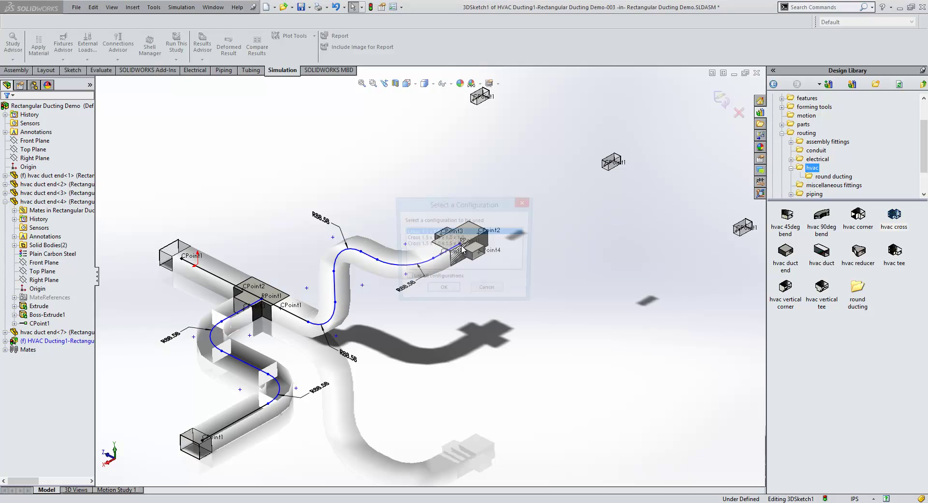
{"action": "left_click", "coordinate": [441, 292]}
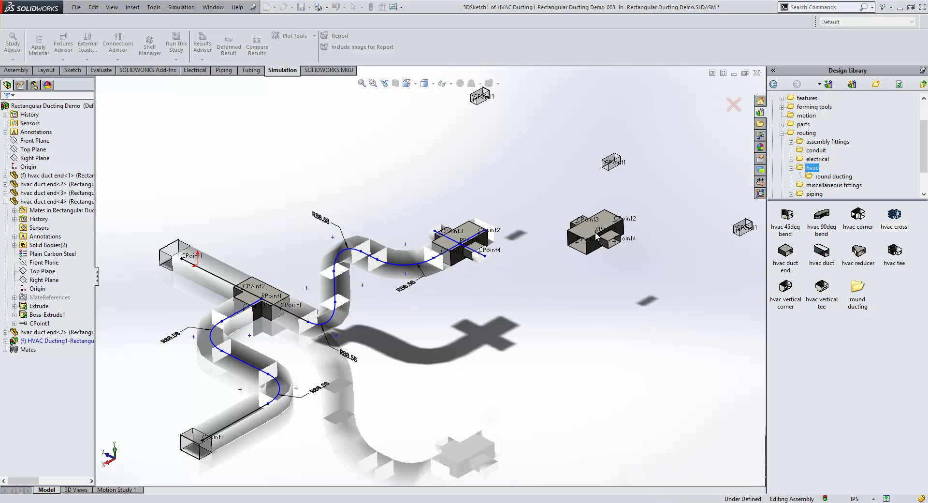
{"action": "key", "text": "Escape"}
Lengthen the cross's three open branches and sketch lines that turn both side branches along X toward the remaining duct ends
{"action": "left_click_drag", "start_coordinate": [437, 233], "coordinate": [571, 282]}
{"action": "middle_click_drag", "start_coordinate": [511, 352], "coordinate": [513, 329]}
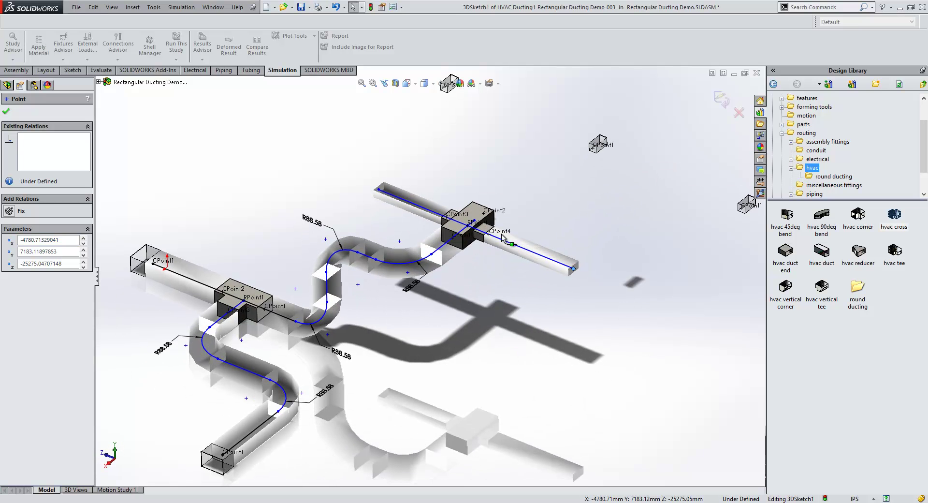
{"action": "key", "text": "s"}
{"action": "left_click", "coordinate": [494, 211]}
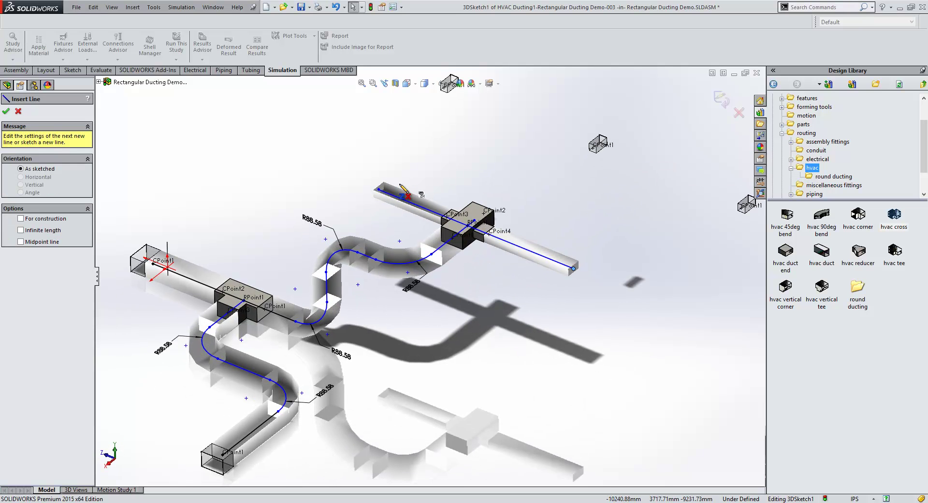
{"action": "left_click", "coordinate": [378, 189]}
{"action": "double_click", "coordinate": [428, 152]}
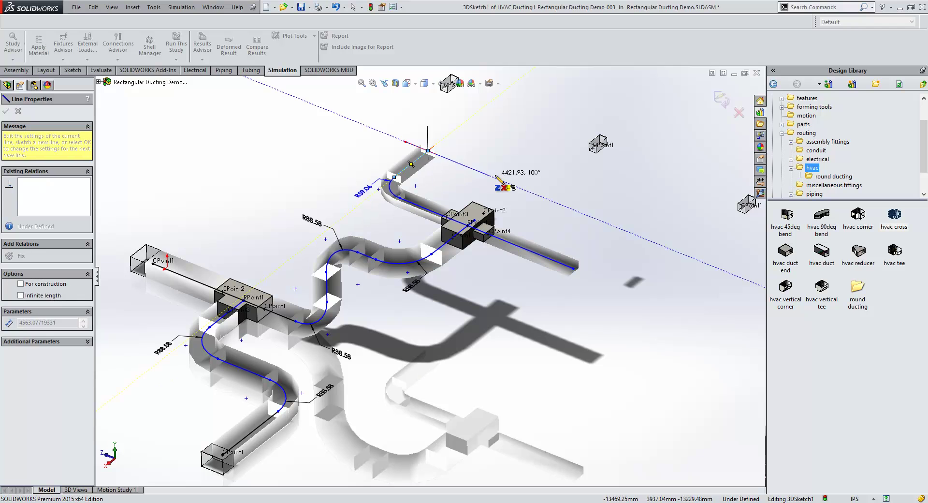
{"action": "left_click", "coordinate": [575, 269]}
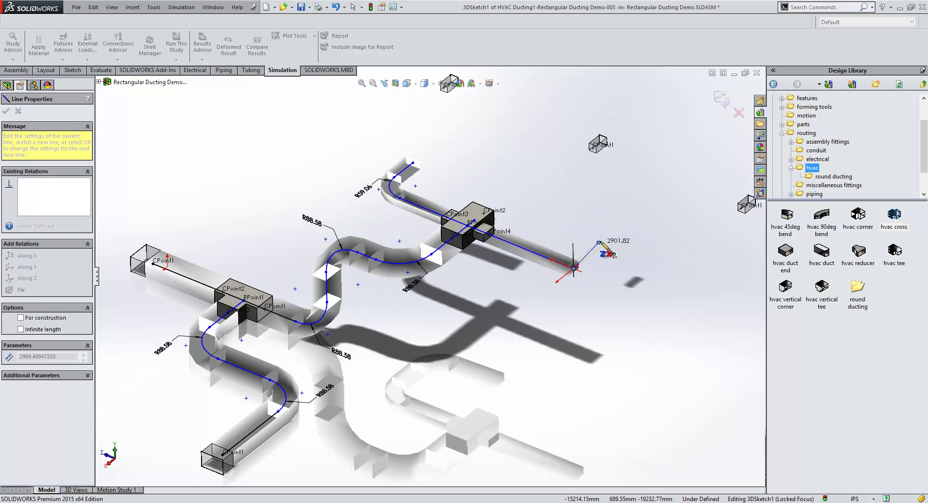
{"action": "left_click", "coordinate": [605, 215]}
{"action": "key", "text": "Escape"}
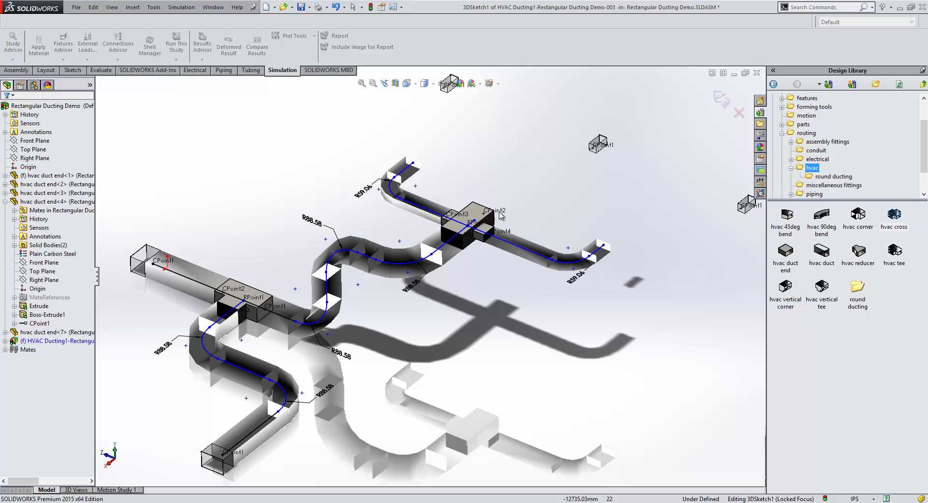
{"action": "left_click", "coordinate": [507, 199]}
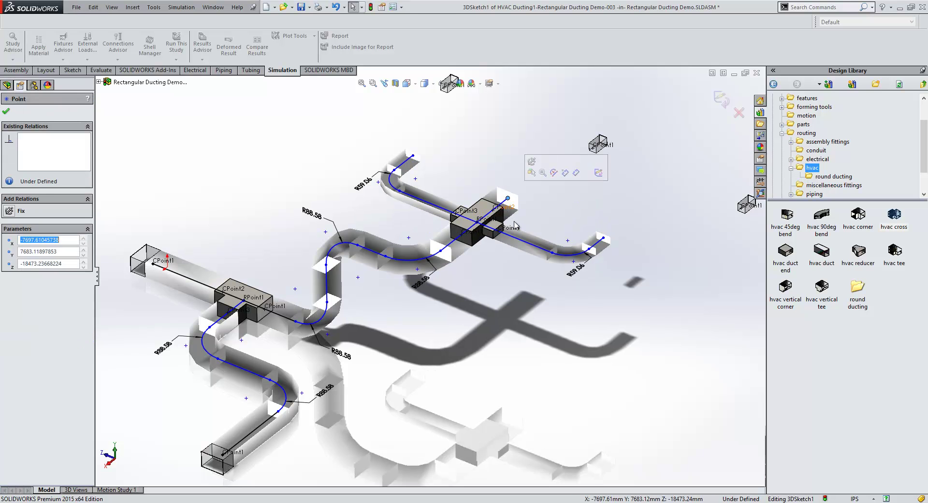
Place hvac reducers on the cross's open branches: 1.5x1.0 to 0.5x0.5 on the straight one, 1.0x0.5 to 0.5x0.5 on both side branches
{"action": "left_click_drag", "start_coordinate": [856, 251], "coordinate": [415, 158]}
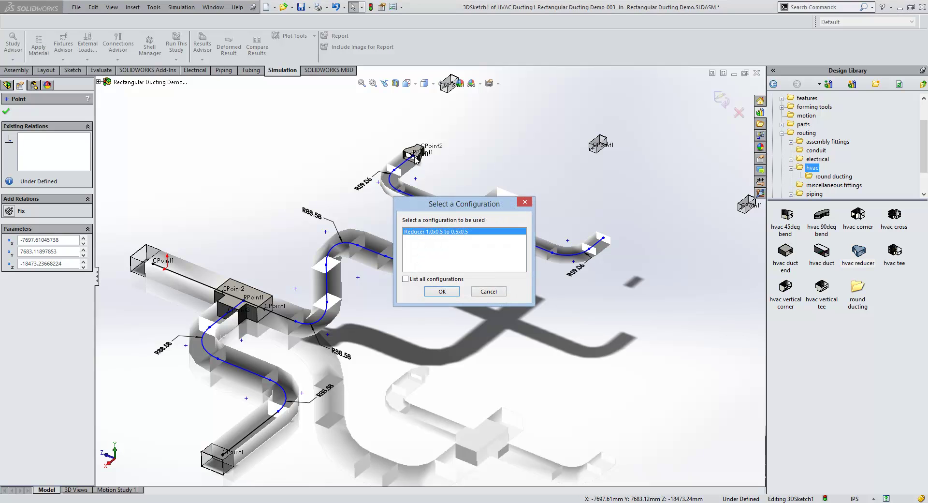
{"action": "left_click", "coordinate": [441, 291]}
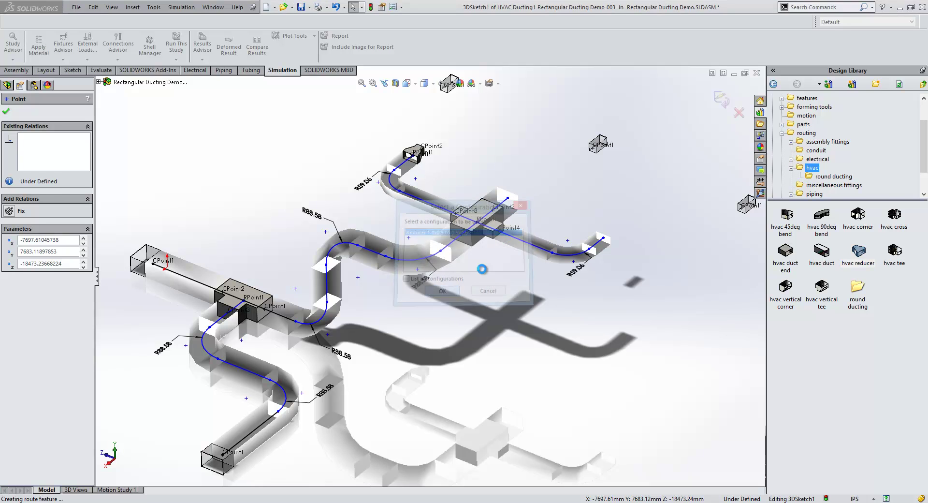
{"action": "left_click", "coordinate": [516, 204]}
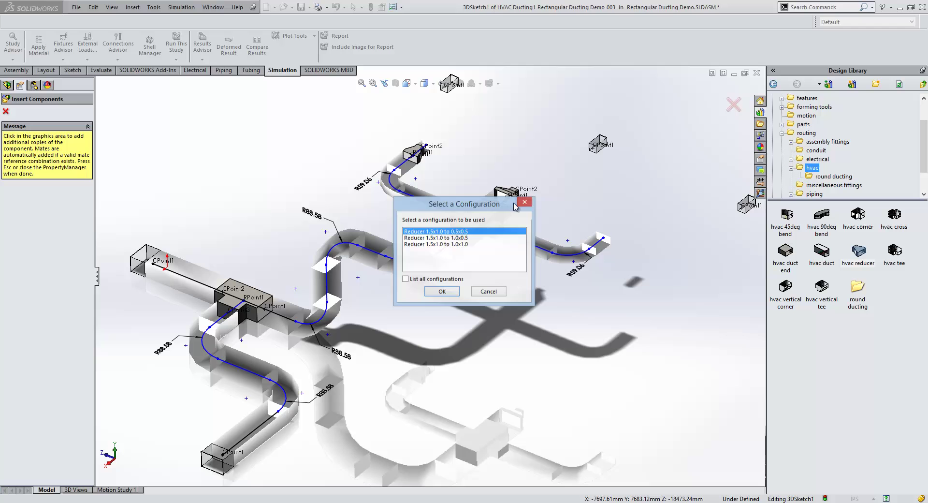
{"action": "left_click", "coordinate": [440, 291]}
{"action": "left_click", "coordinate": [610, 242]}
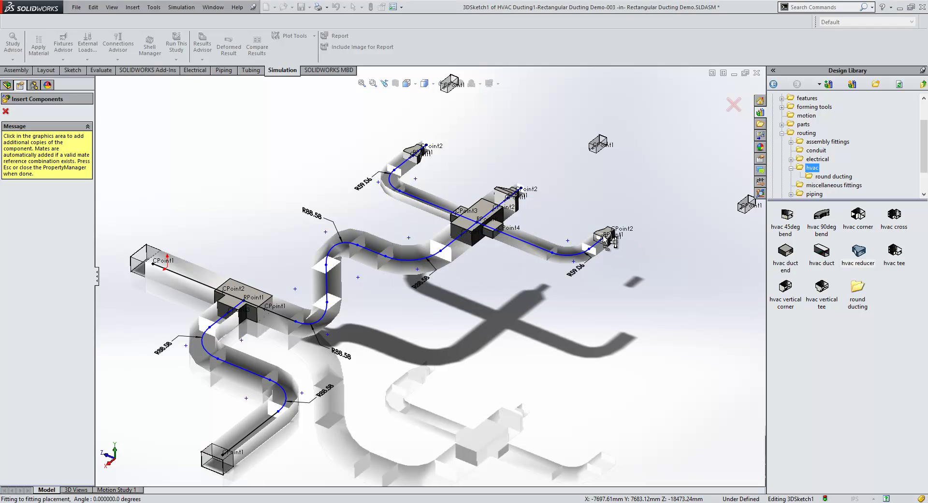
{"action": "left_click", "coordinate": [447, 295]}
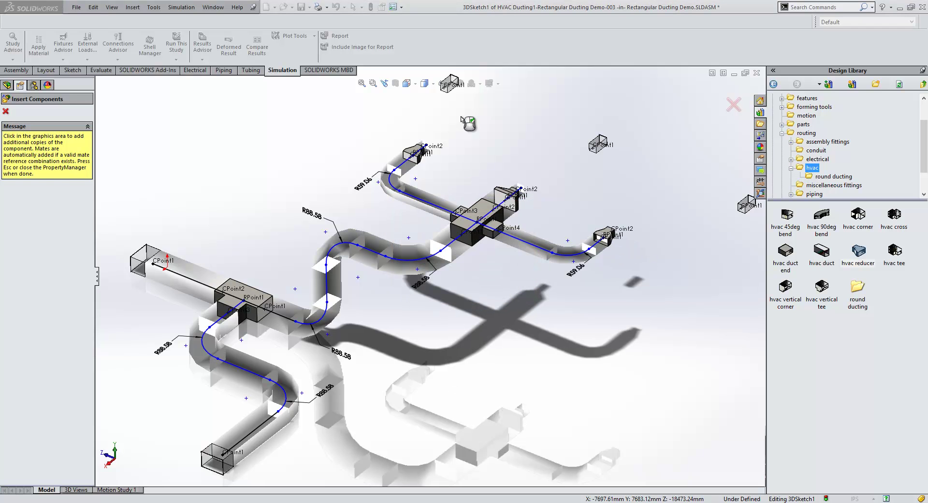
{"action": "key", "text": "Escape"}
Make the open end of the far side branch's reducer coincident with the connection point of its nearest duct end
{"action": "left_click", "coordinate": [426, 145]}
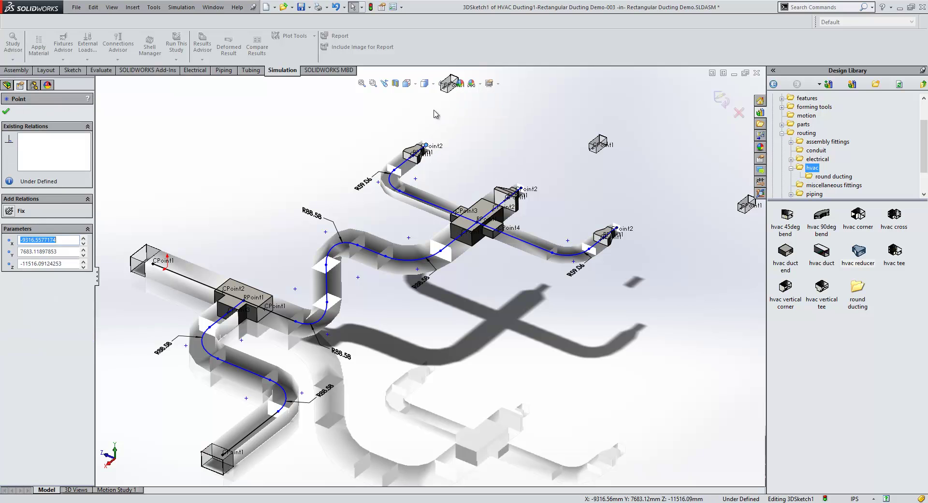
{"action": "left_click", "coordinate": [444, 90], "text": "ctrl"}
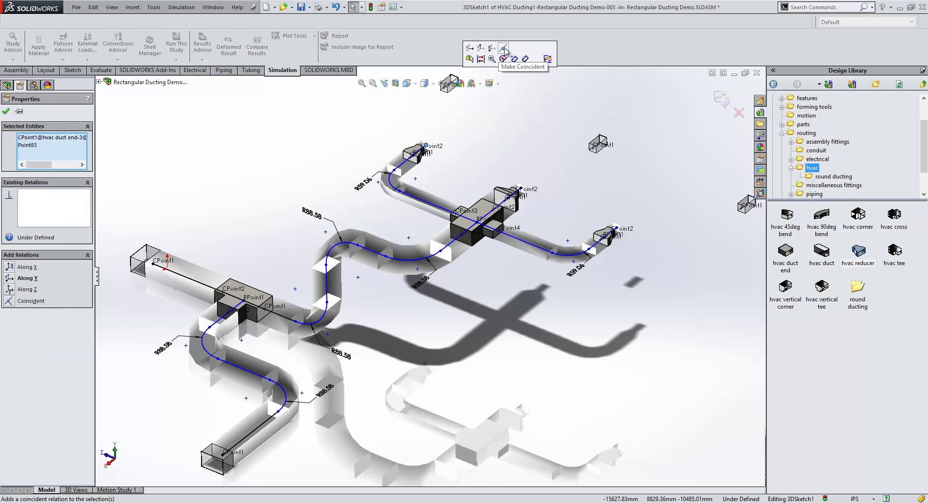
{"action": "left_click", "coordinate": [505, 55]}
{"action": "scroll", "coordinate": [572, 217], "scroll_direction": "up", "scroll_amount": 3}
{"action": "scroll", "coordinate": [573, 218], "scroll_direction": "down", "scroll_amount": 3}
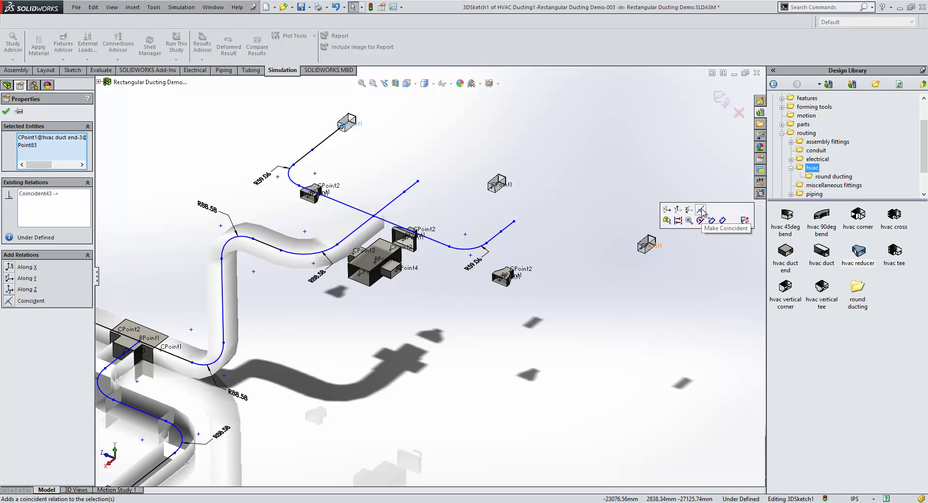
Make the open ends of the straight branch and the remaining side branch coincident with the connection points of their facing duct ends
{"action": "left_click", "coordinate": [641, 250]}
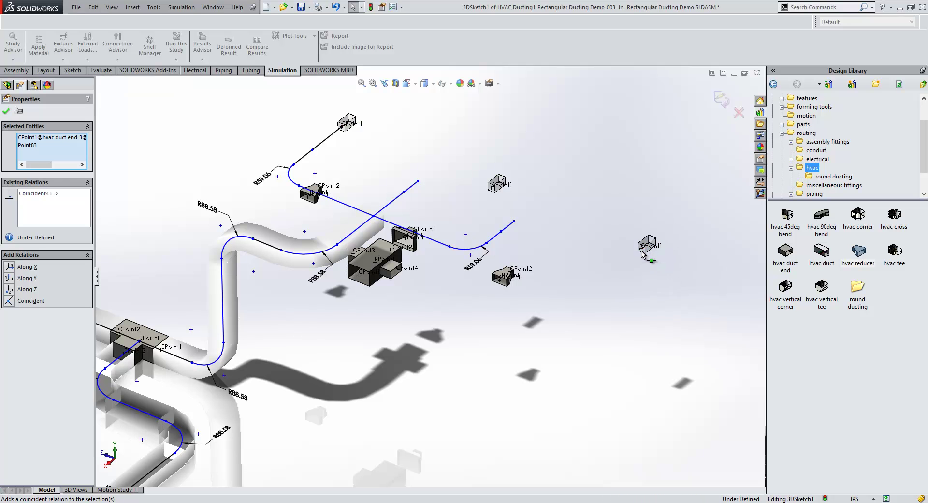
{"action": "left_click", "coordinate": [590, 258]}
{"action": "left_click", "coordinate": [417, 181]}
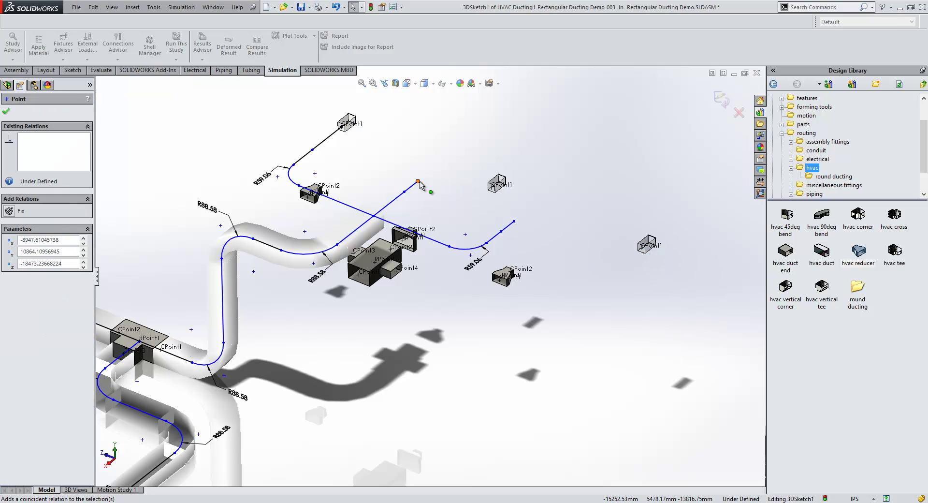
{"action": "left_click", "coordinate": [491, 190], "text": "ctrl"}
{"action": "left_click", "coordinate": [531, 158]}
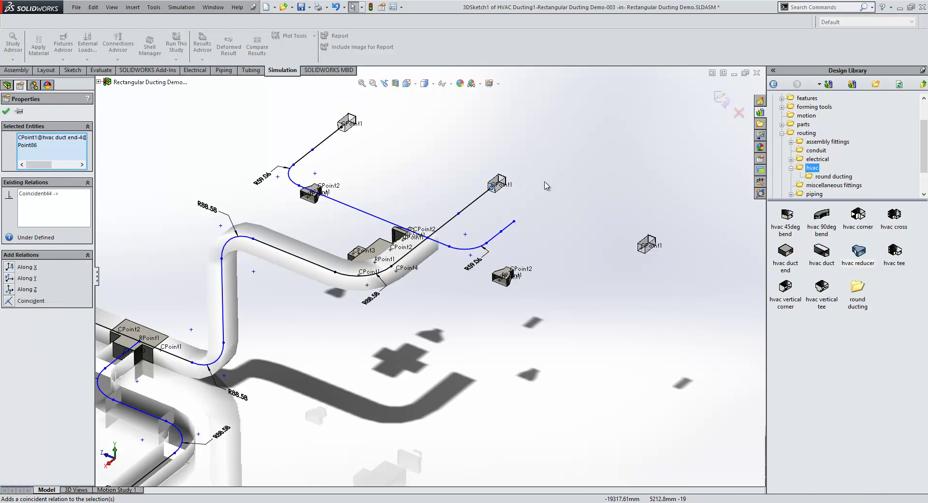
{"action": "left_click", "coordinate": [546, 186]}
{"action": "left_click", "coordinate": [513, 221]}
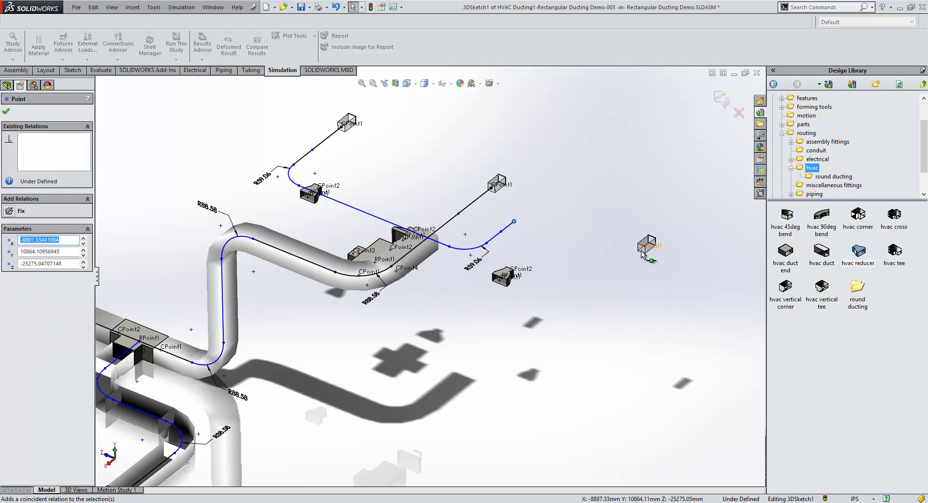
{"action": "left_click", "coordinate": [642, 252], "text": "ctrl"}
{"action": "left_click", "coordinate": [698, 213]}
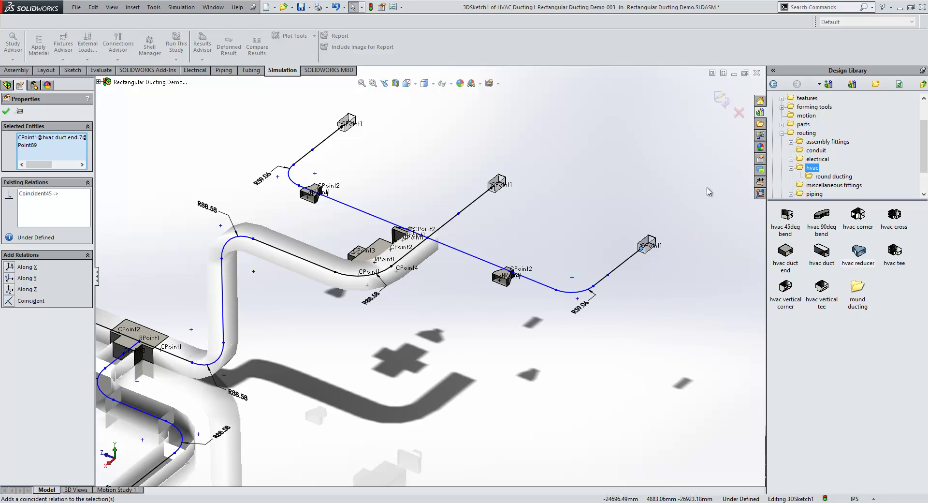
Finish the ducting route sketch and leave route editing to return to the top-level assembly
{"action": "left_click", "coordinate": [582, 207]}
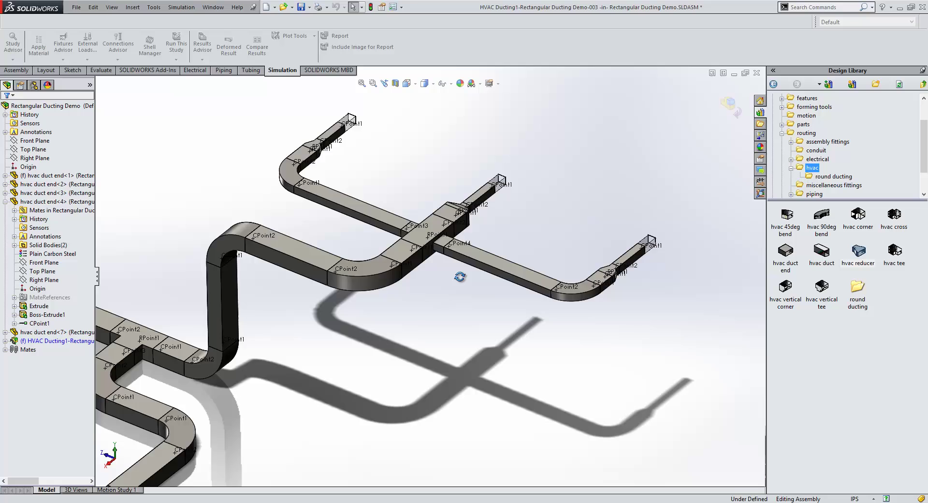
{"action": "middle_click_drag", "start_coordinate": [460, 277], "coordinate": [367, 275]}
{"action": "left_click", "coordinate": [725, 115]}
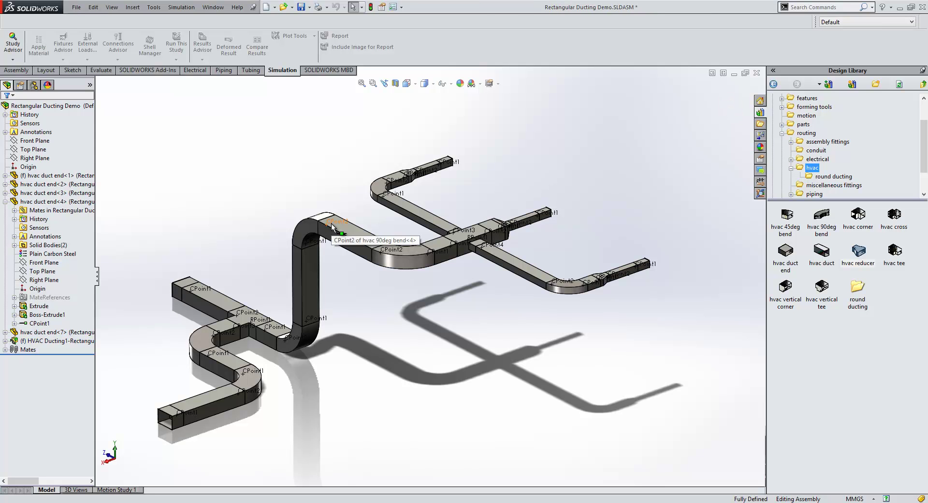
Switch to the Rectangular Ducting Demo drawing and examine the bill of materials' part numbers, lengths, component types and quantities
{"action": "key", "text": "ctrl+Tab"}
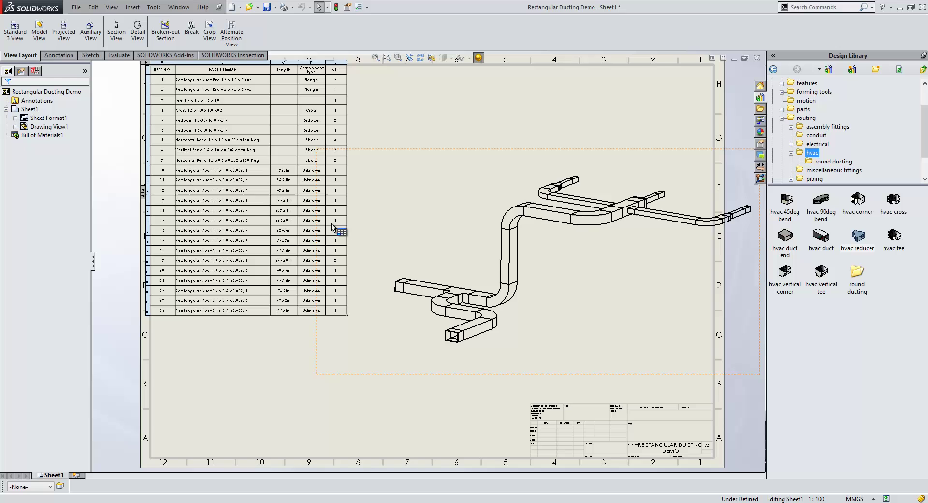
{"action": "scroll", "coordinate": [310, 204], "scroll_direction": "down", "scroll_amount": 5}
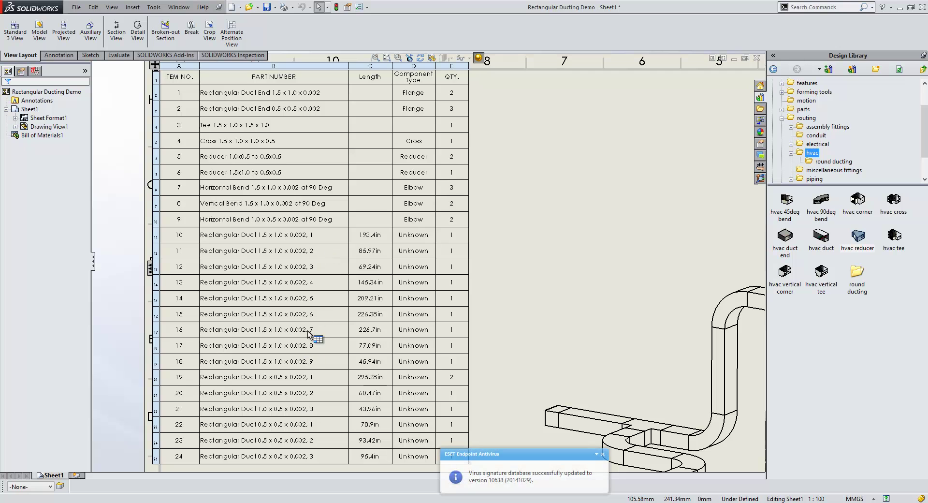
{"action": "scroll", "coordinate": [310, 332], "scroll_direction": "up", "scroll_amount": 5}
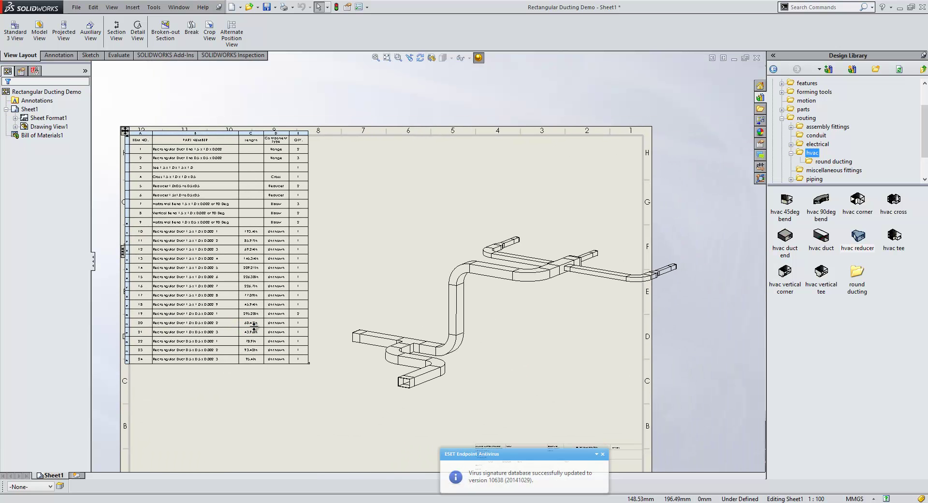
Switch to the Cable Tray demo2 assembly and open the electrical cable tray folder of the routing library
{"action": "key", "text": "ctrl+Tab"}
{"action": "key", "text": "ctrl+Tab"}
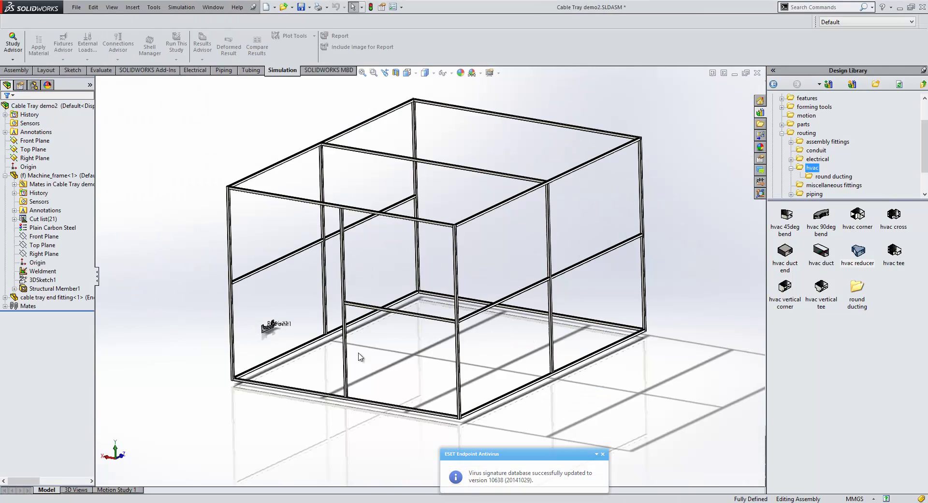
{"action": "mouse_move", "coordinate": [333, 360]}
{"action": "middle_mouse_down"}
{"action": "mouse_move", "coordinate": [340, 401]}
{"action": "mouse_move", "coordinate": [415, 373]}
{"action": "mouse_move", "coordinate": [333, 375]}
{"action": "middle_mouse_up"}
{"action": "scroll", "coordinate": [315, 382], "scroll_direction": "down", "scroll_amount": 5}
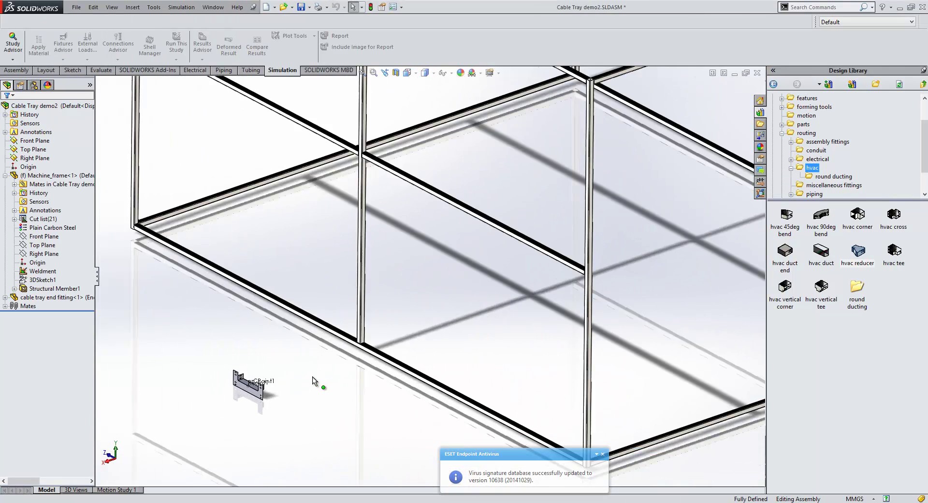
{"action": "left_click", "coordinate": [814, 159]}
{"action": "double_click", "coordinate": [814, 161]}
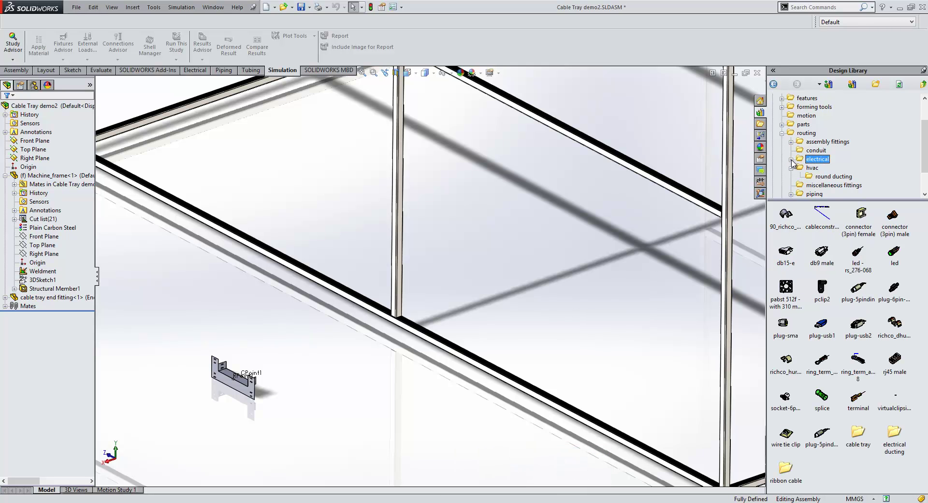
{"action": "left_click", "coordinate": [817, 168]}
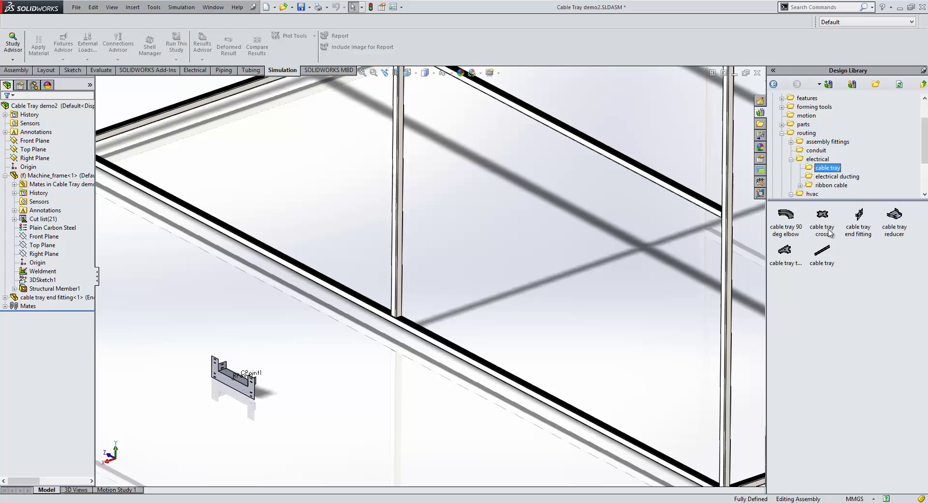
Start a cable tray route from the end fitting's connection point and lengthen its stub along X
{"action": "right_click", "coordinate": [251, 375]}
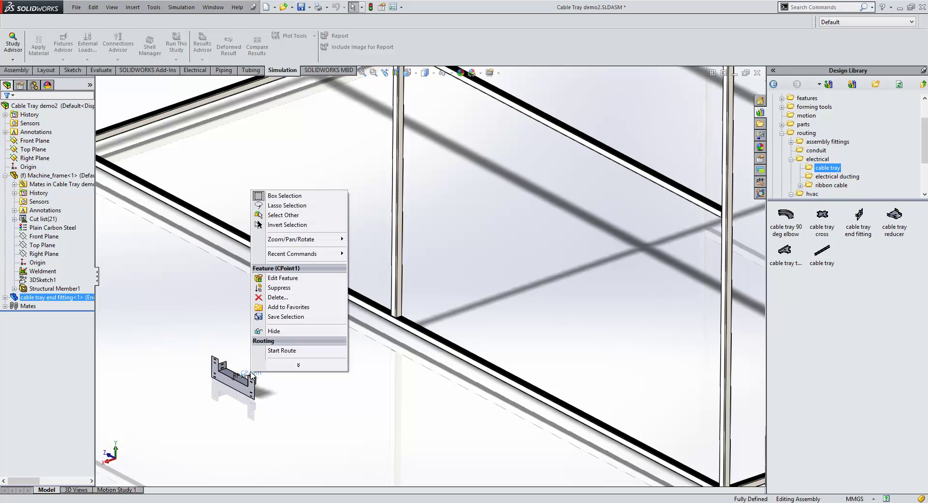
{"action": "left_click", "coordinate": [280, 350]}
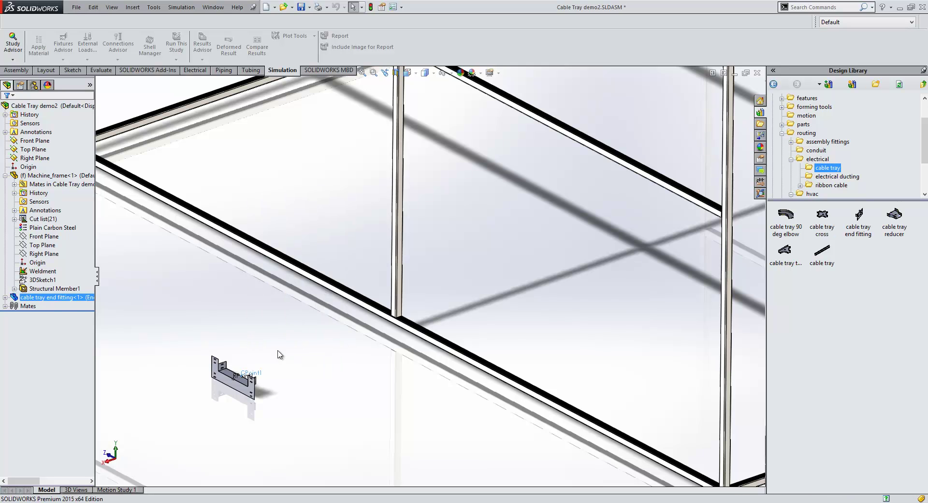
{"action": "left_click", "coordinate": [6, 110]}
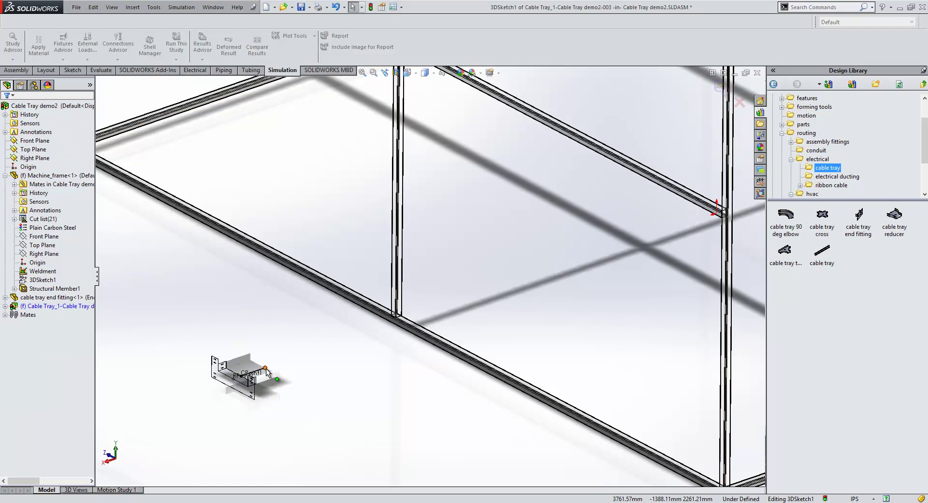
{"action": "left_click_drag", "start_coordinate": [266, 367], "coordinate": [321, 348]}
Sketch a vertical riser about 7789 mm high from the stub's end and an X segment of about 8722 mm above the frame
{"action": "key", "text": "s"}
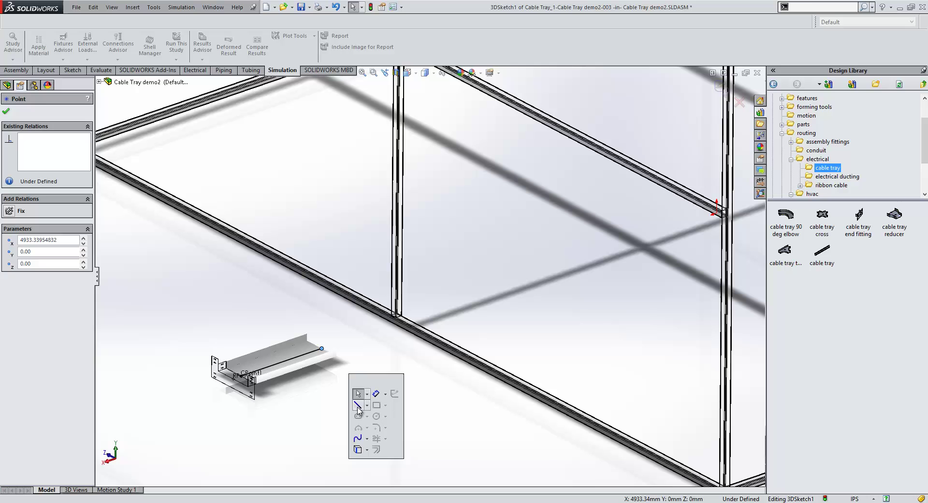
{"action": "left_click", "coordinate": [358, 405]}
{"action": "left_click", "coordinate": [322, 348]}
{"action": "scroll", "coordinate": [379, 186], "scroll_direction": "up", "scroll_amount": 10}
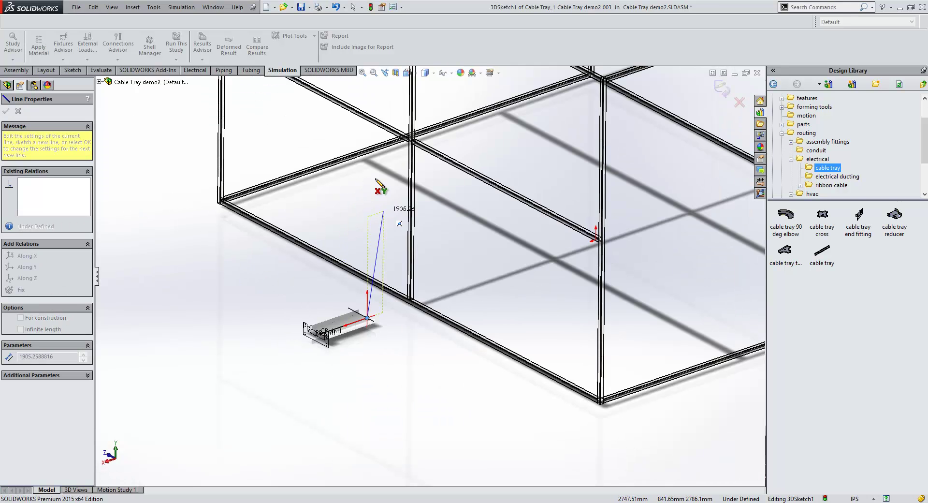
{"action": "scroll", "coordinate": [467, 161], "scroll_direction": "down", "scroll_amount": 3}
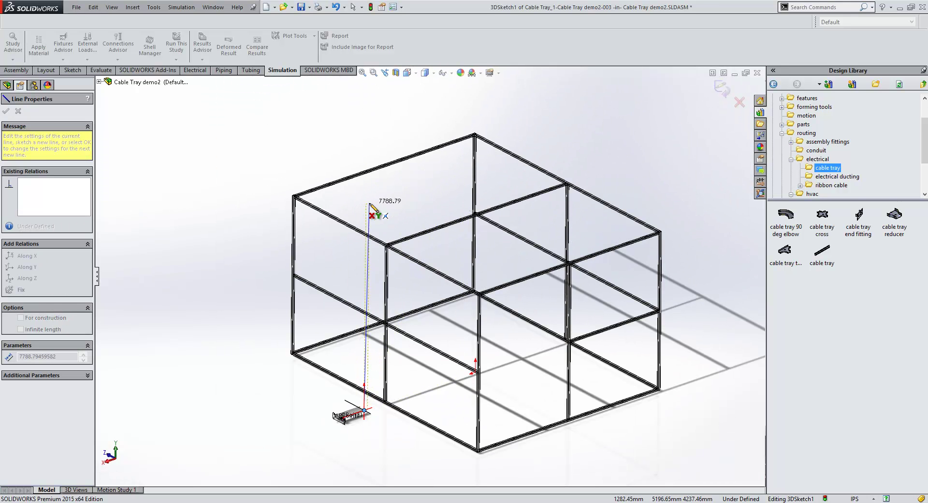
{"action": "left_click", "coordinate": [366, 203]}
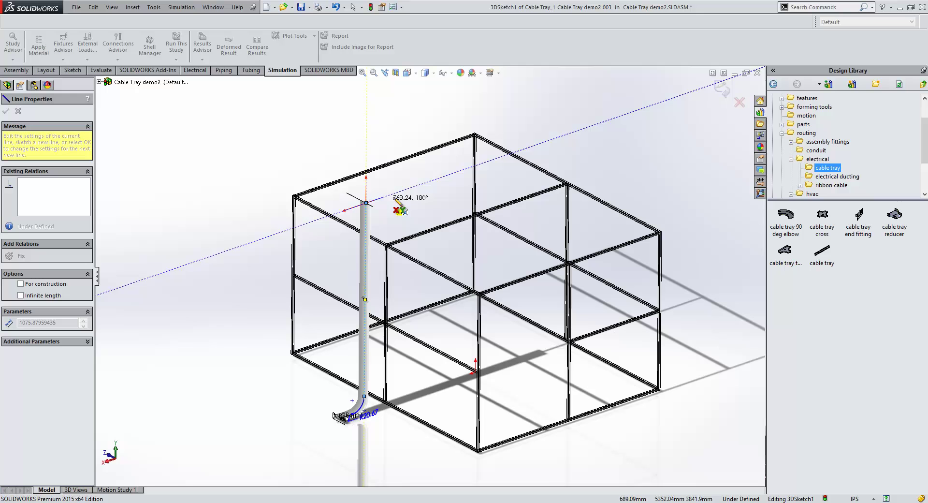
{"action": "left_click", "coordinate": [564, 135]}
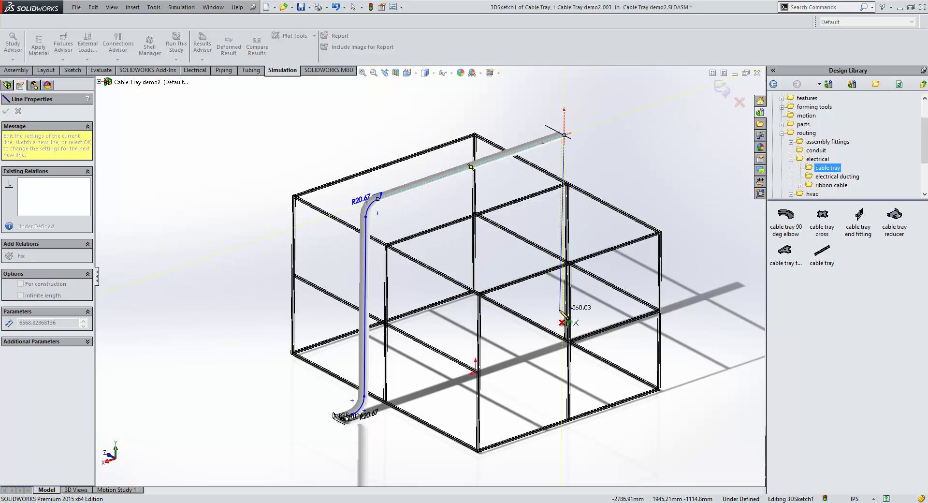
Sketch a vertical drop down the frame's opposite side and an outward X segment of about 4427 mm at its foot
{"action": "middle_click_drag", "start_coordinate": [559, 252], "coordinate": [466, 280]}
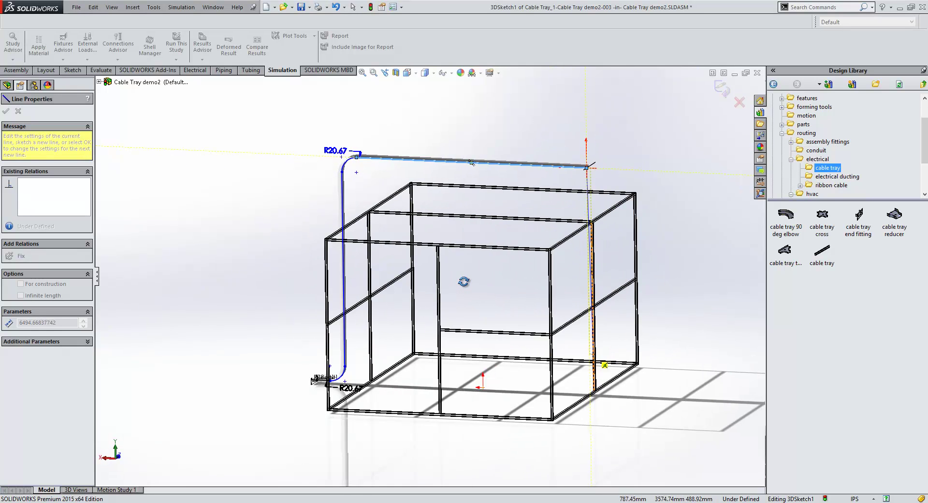
{"action": "left_click", "coordinate": [592, 428]}
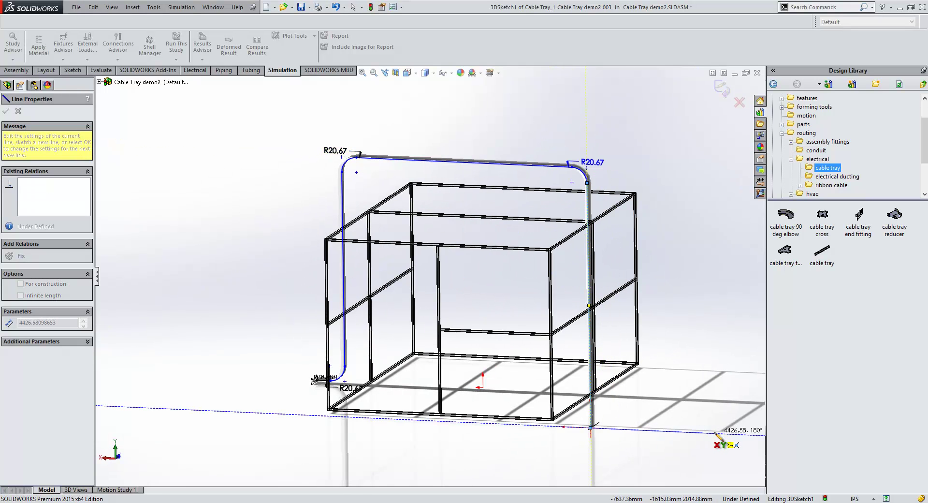
{"action": "left_click", "coordinate": [717, 430]}
{"action": "middle_click_drag", "start_coordinate": [601, 352], "coordinate": [657, 377]}
{"action": "scroll", "coordinate": [419, 378], "scroll_direction": "down", "scroll_amount": 4}
{"action": "key", "text": "Escape"}
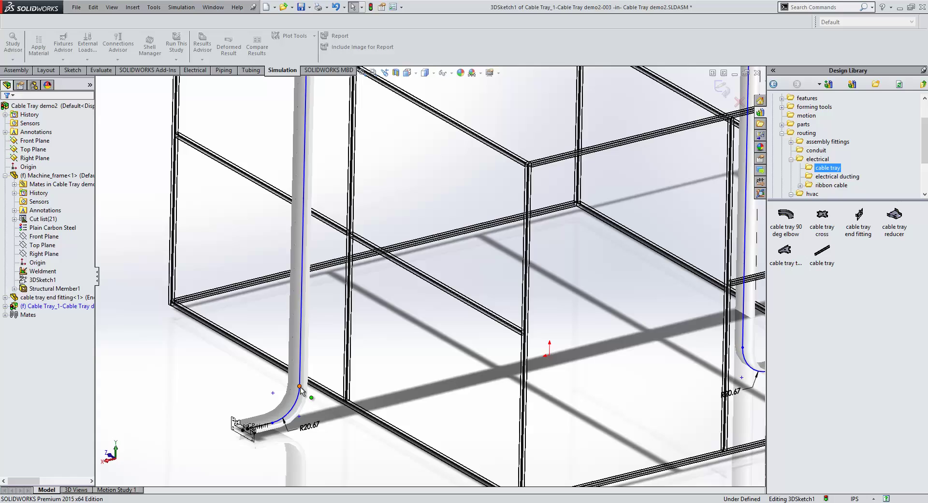
Add an On Plane relation between the riser's lower point and the face of the adjacent vertical frame member
{"action": "left_click", "coordinate": [300, 386]}
{"action": "scroll", "coordinate": [341, 404], "scroll_direction": "down", "scroll_amount": 5}
{"action": "left_click", "coordinate": [365, 372], "text": "ctrl"}
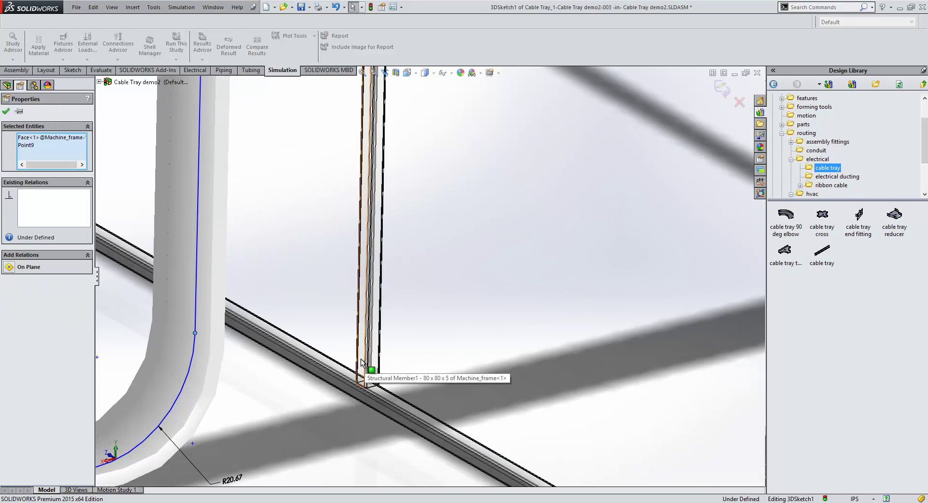
{"action": "scroll", "coordinate": [472, 247], "scroll_direction": "up", "scroll_amount": 8}
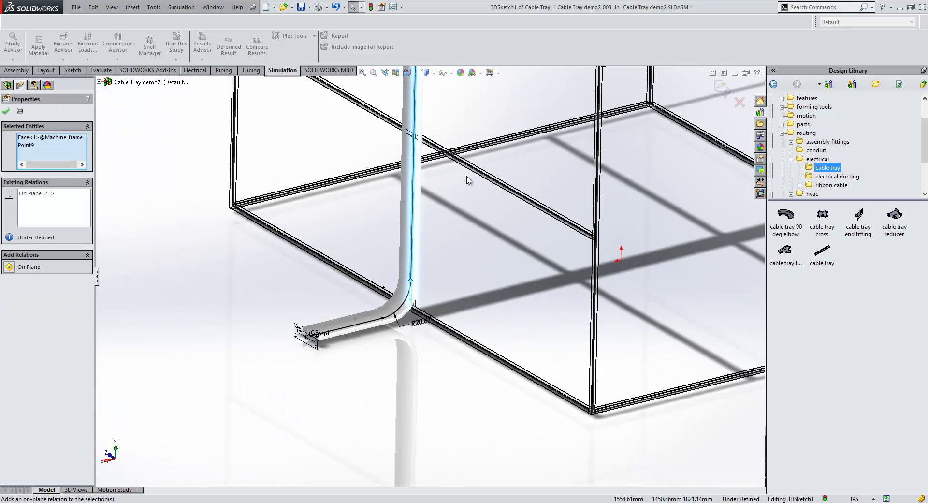
Add an On Plane relation between the riser's upper point and the face of the adjacent horizontal member at the frame's top
{"action": "scroll", "coordinate": [448, 150], "scroll_direction": "down", "scroll_amount": 5}
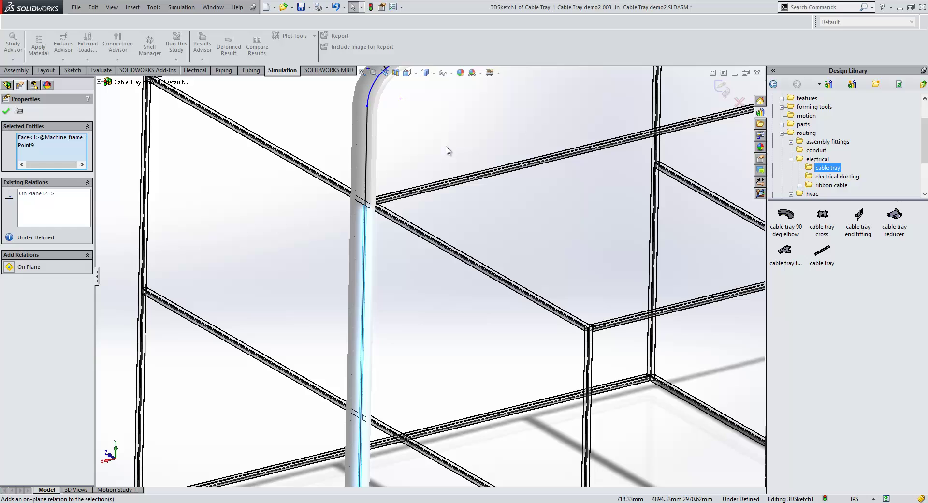
{"action": "left_click", "coordinate": [367, 106]}
{"action": "scroll", "coordinate": [389, 219], "scroll_direction": "down", "scroll_amount": 3}
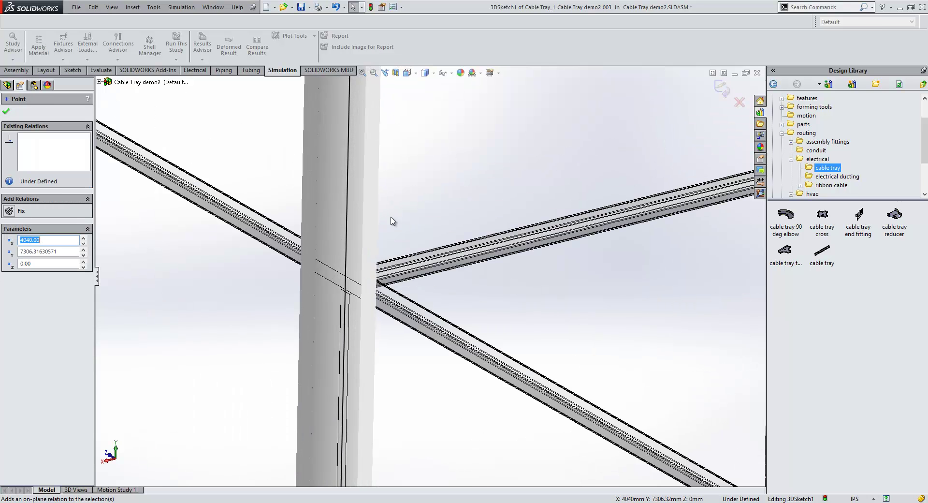
{"action": "left_click", "coordinate": [399, 265], "text": "ctrl"}
{"action": "left_click", "coordinate": [428, 224]}
Add an On Plane relation between the upper point of the opposite vertical drop and the face of its adjacent vertical frame member
{"action": "scroll", "coordinate": [472, 296], "scroll_direction": "up", "scroll_amount": 6}
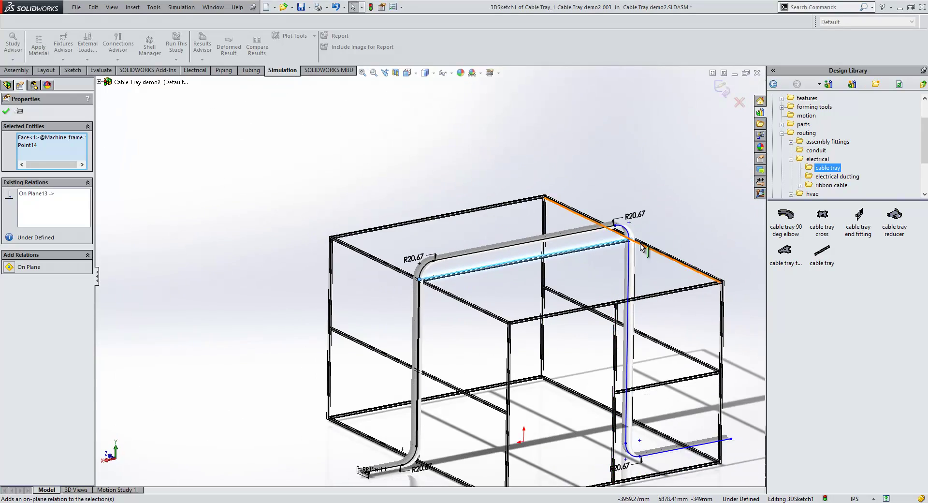
{"action": "scroll", "coordinate": [419, 317], "scroll_direction": "down", "scroll_amount": 6}
{"action": "mouse_move", "coordinate": [405, 305]}
{"action": "left_mouse_down"}
{"action": "mouse_move", "coordinate": [519, 272]}
{"action": "mouse_move", "coordinate": [521, 283]}
{"action": "left_mouse_up"}
{"action": "middle_click_drag", "start_coordinate": [525, 351], "coordinate": [483, 358]}
{"action": "left_click", "coordinate": [581, 358], "text": "ctrl"}
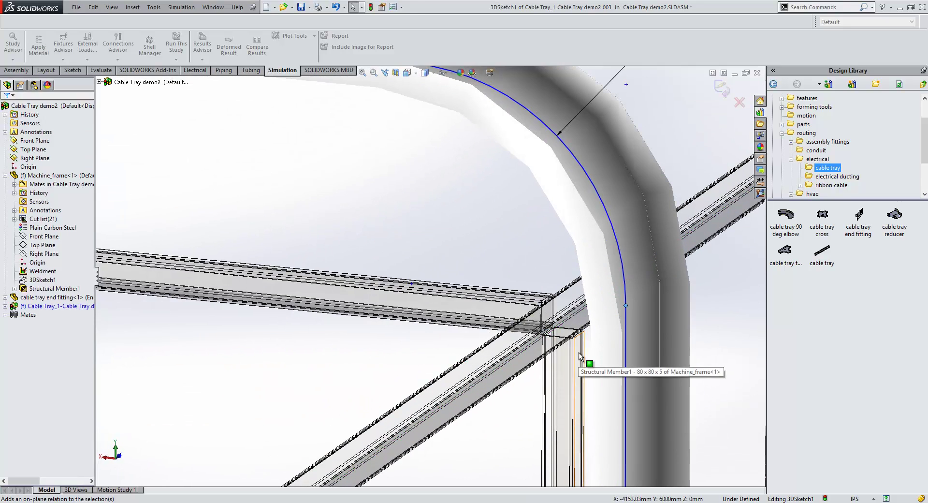
{"action": "left_click", "coordinate": [604, 311]}
Make the outward segment at the foot of the drop collinear with the stub line at the end fitting
{"action": "scroll", "coordinate": [589, 385], "scroll_direction": "up", "scroll_amount": 5}
{"action": "scroll", "coordinate": [549, 410], "scroll_direction": "up", "scroll_amount": 7}
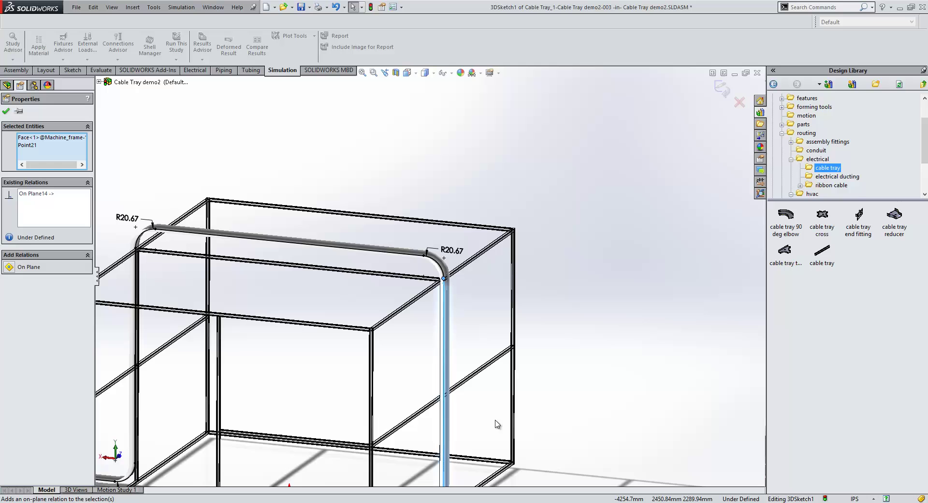
{"action": "left_click", "coordinate": [475, 479]}
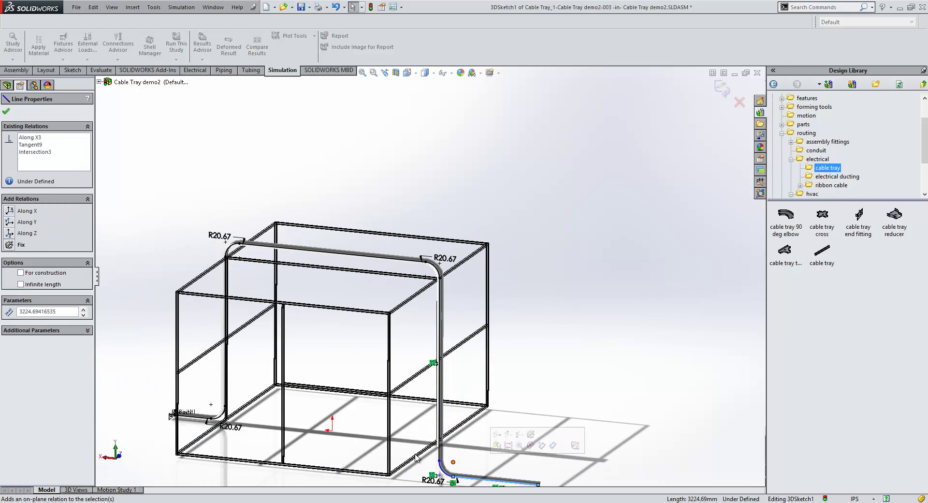
{"action": "left_click", "coordinate": [202, 419], "text": "ctrl"}
{"action": "left_click", "coordinate": [263, 378]}
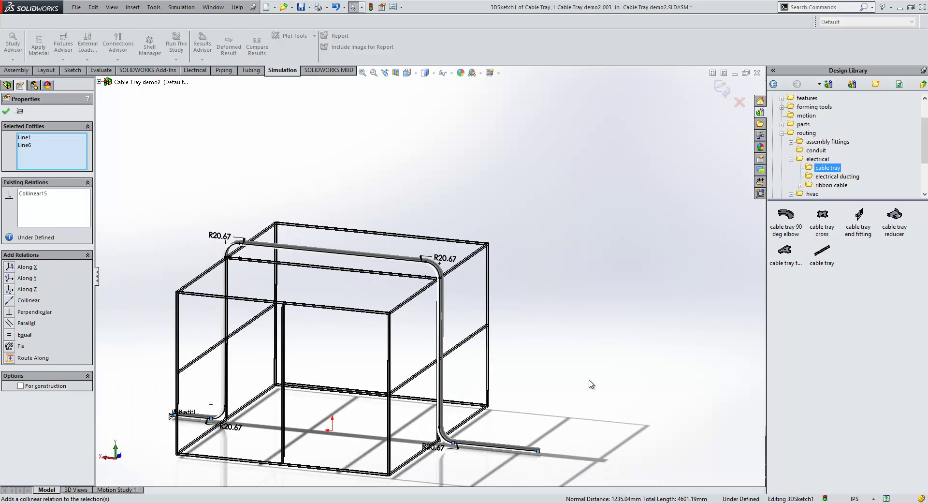
{"action": "left_click", "coordinate": [591, 382]}
Insert a cable tray cross on the route's upper segment using the Cross 0.45 x 0.075 x 0.0015 configuration
{"action": "scroll", "coordinate": [371, 348], "scroll_direction": "down", "scroll_amount": 3}
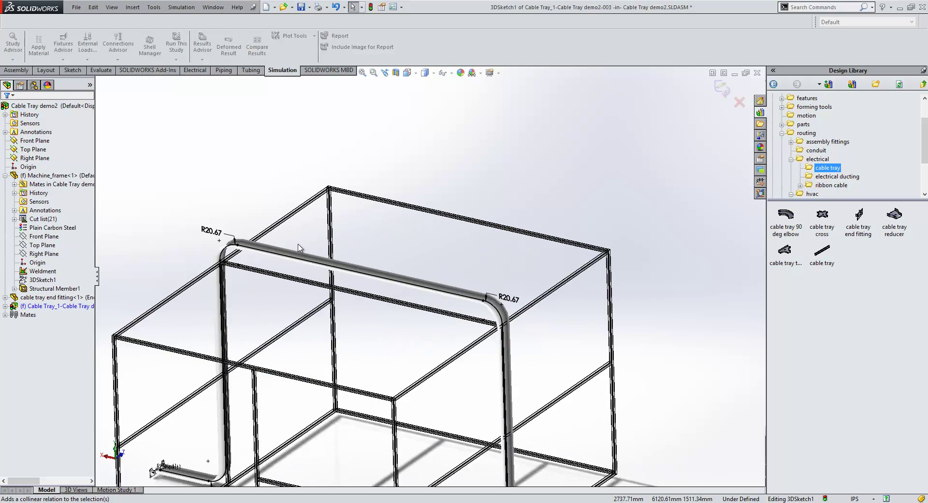
{"action": "scroll", "coordinate": [320, 297], "scroll_direction": "down", "scroll_amount": 3}
{"action": "scroll", "coordinate": [321, 297], "scroll_direction": "down", "scroll_amount": 2}
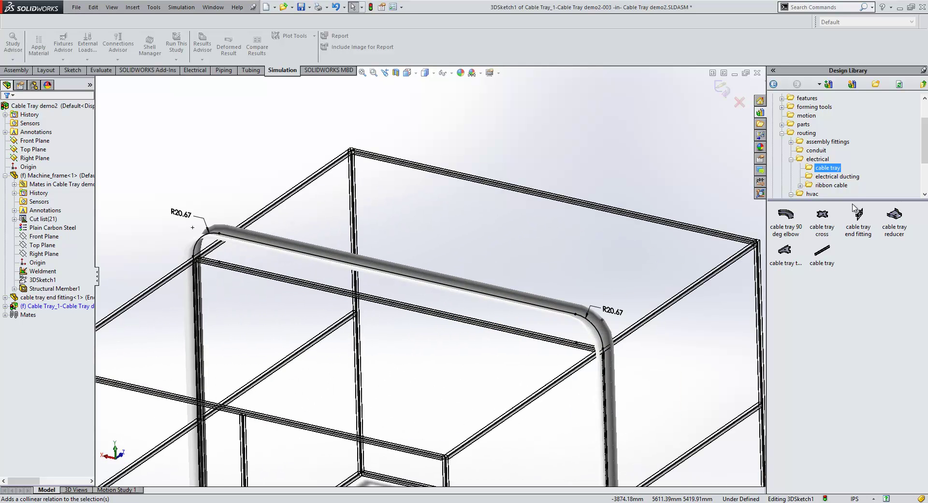
{"action": "left_click_drag", "start_coordinate": [823, 222], "coordinate": [435, 276]}
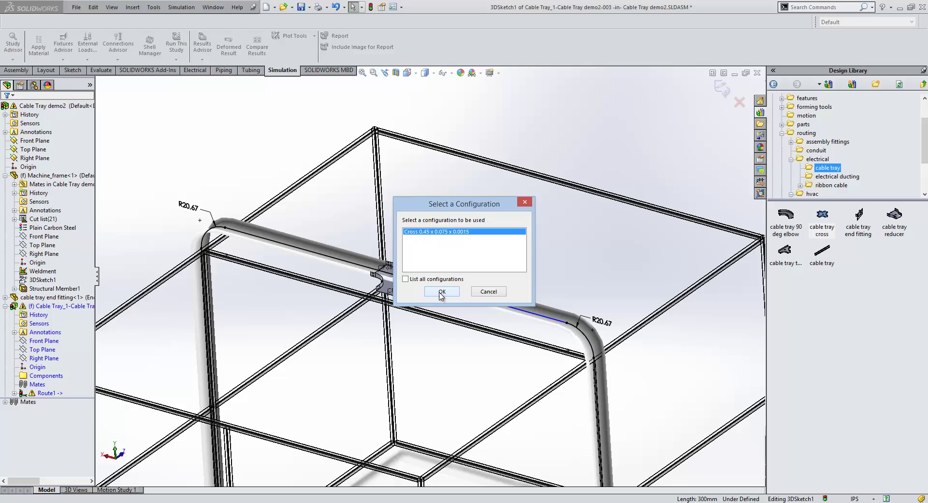
{"action": "left_click", "coordinate": [441, 292]}
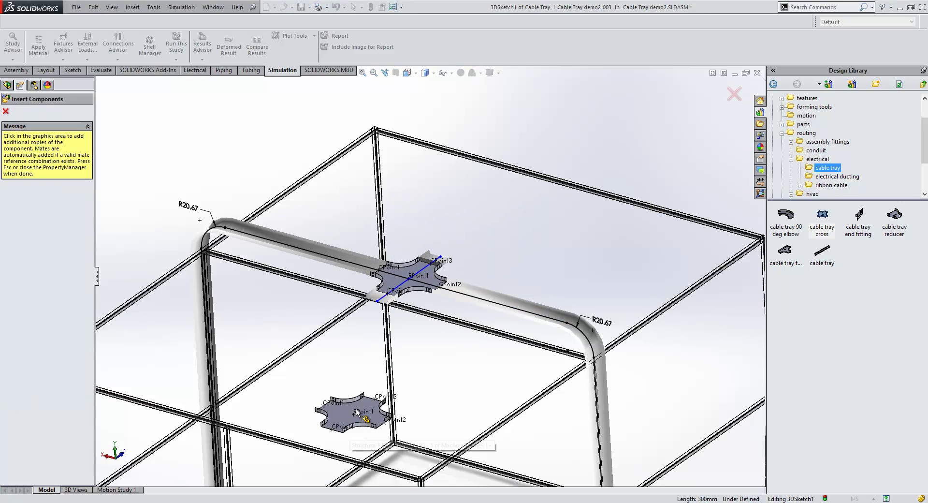
{"action": "key", "text": "Escape"}
Lengthen the cross's side branch stub along Z over the inside of the frame
{"action": "middle_click_drag", "start_coordinate": [350, 348], "coordinate": [370, 323]}
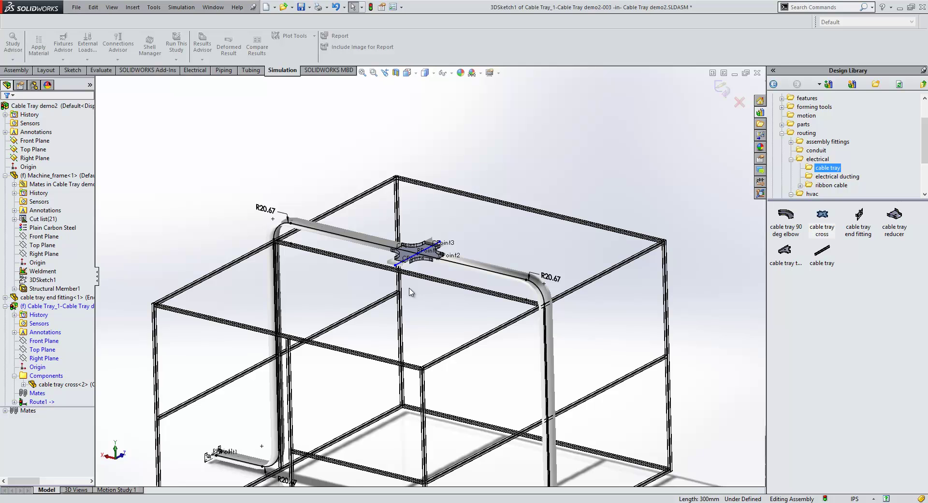
{"action": "scroll", "coordinate": [395, 289], "scroll_direction": "down", "scroll_amount": 2}
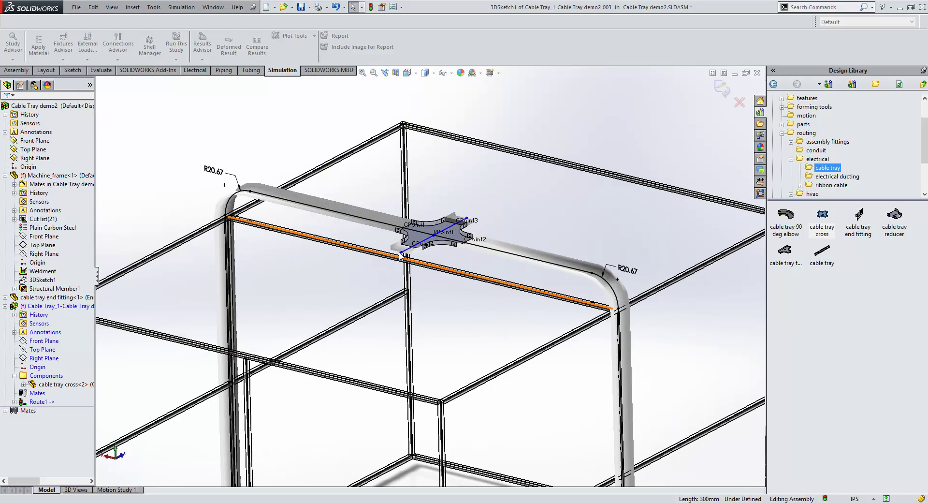
{"action": "mouse_move", "coordinate": [401, 252]}
{"action": "left_mouse_down"}
{"action": "mouse_move", "coordinate": [275, 307]}
{"action": "mouse_move", "coordinate": [294, 309]}
{"action": "left_mouse_up"}
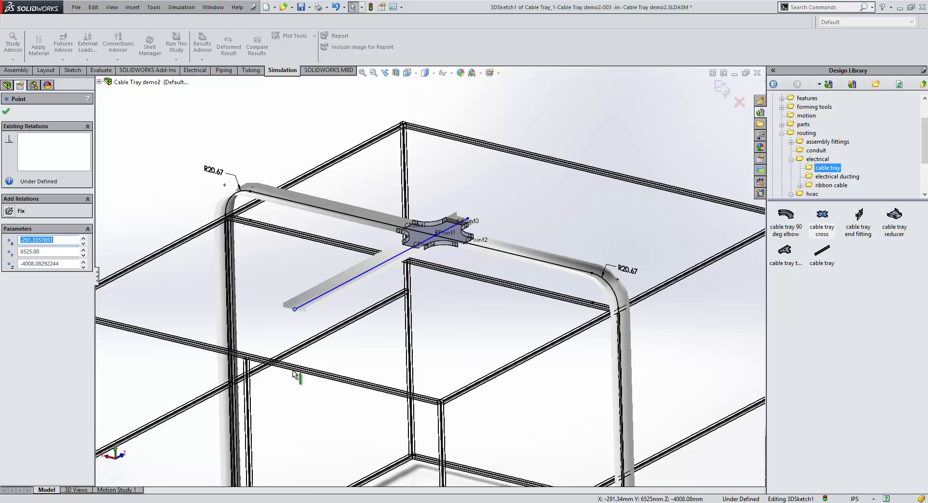
Sketch a stepped path from the branch's end: a vertical drop, an X segment and a second drop of about 2710 mm
{"action": "scroll", "coordinate": [296, 373], "scroll_direction": "up", "scroll_amount": 3}
{"action": "scroll", "coordinate": [338, 323], "scroll_direction": "up", "scroll_amount": 2}
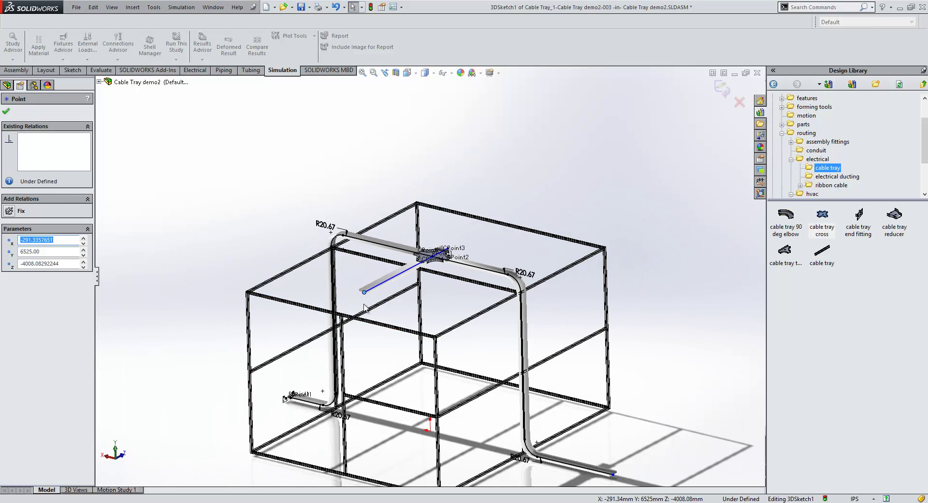
{"action": "key", "text": "s"}
{"action": "left_click", "coordinate": [370, 319]}
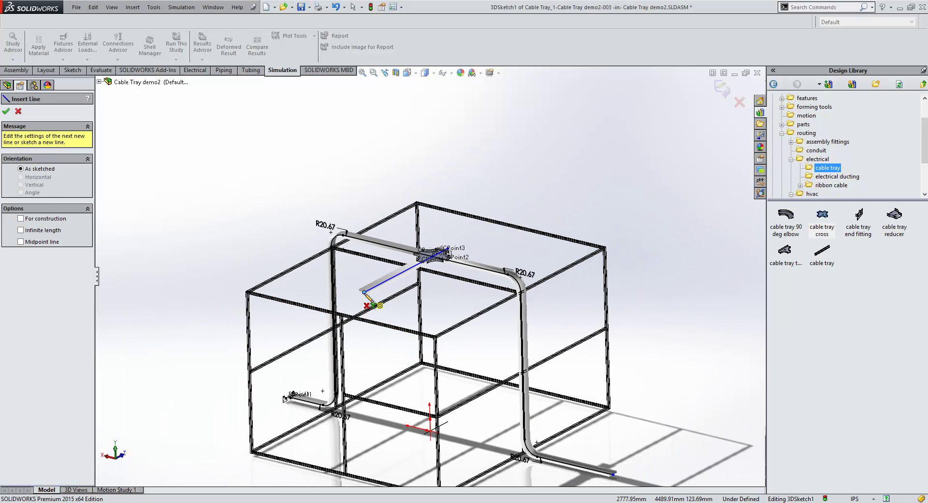
{"action": "left_click", "coordinate": [364, 293]}
{"action": "left_click", "coordinate": [365, 357]}
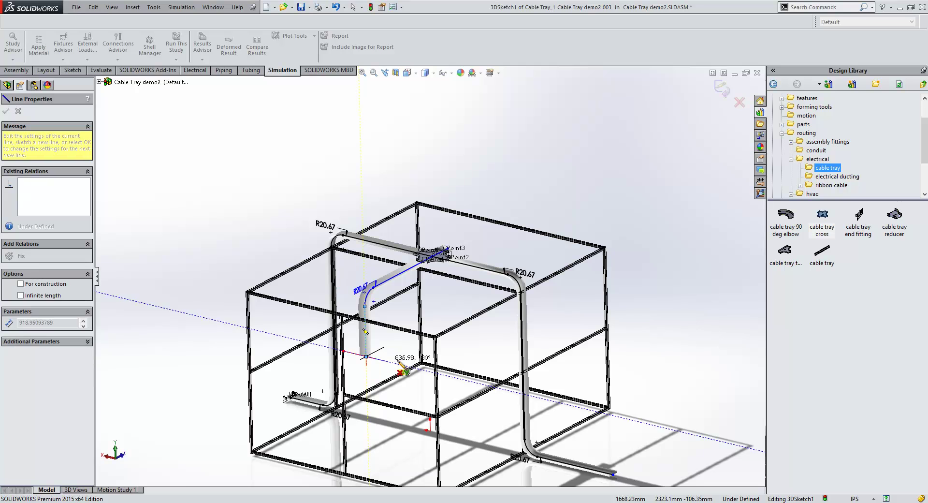
{"action": "left_click", "coordinate": [420, 370]}
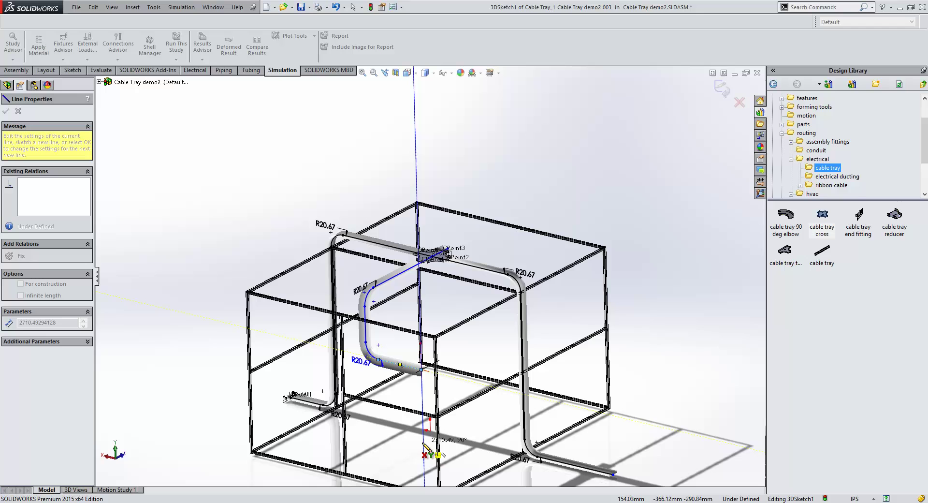
{"action": "left_click", "coordinate": [423, 443]}
Extend the branch with a Z segment of about 7387 mm and an X segment from its end, finishing the route sketch
{"action": "scroll", "coordinate": [406, 439], "scroll_direction": "up", "scroll_amount": 3}
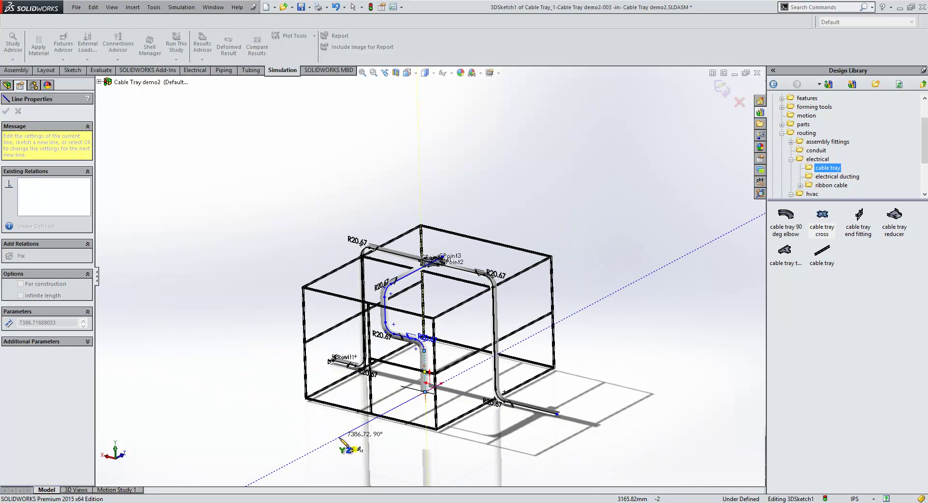
{"action": "left_click", "coordinate": [347, 438]}
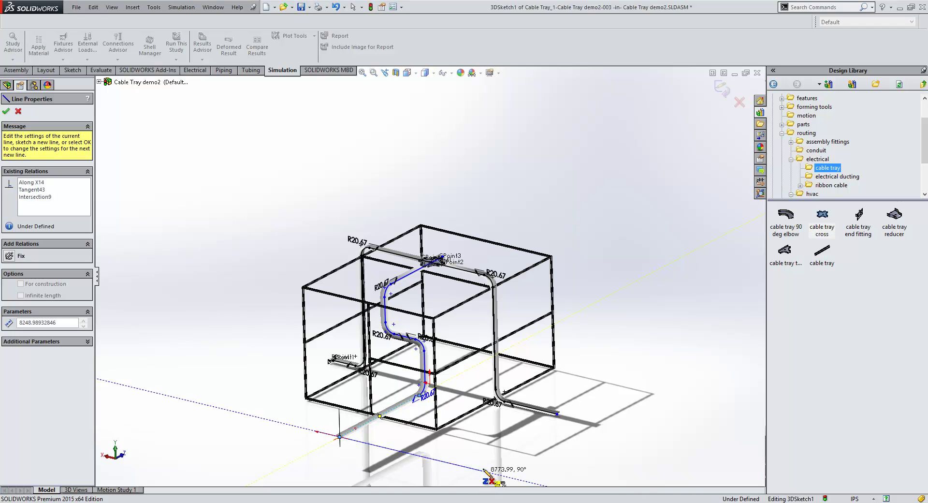
{"action": "double_click", "coordinate": [508, 440]}
{"action": "scroll", "coordinate": [447, 415], "scroll_direction": "down", "scroll_amount": 3}
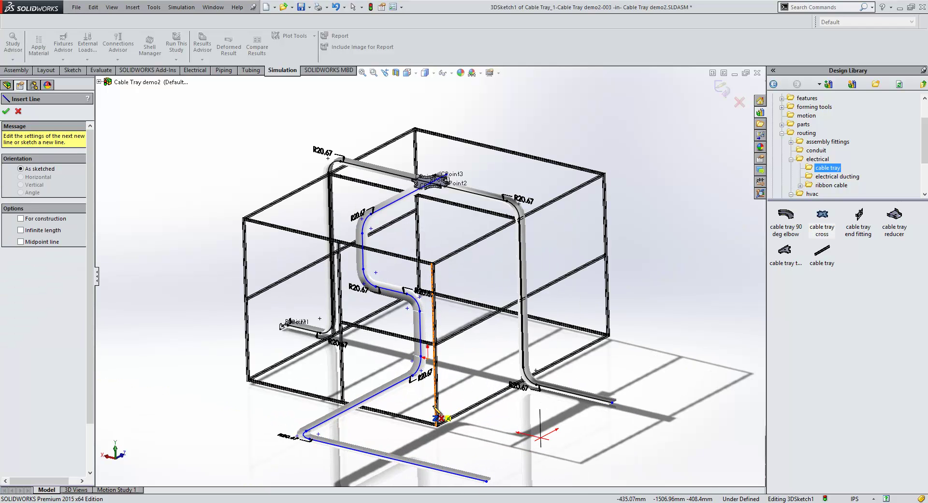
{"action": "left_click", "coordinate": [723, 88]}
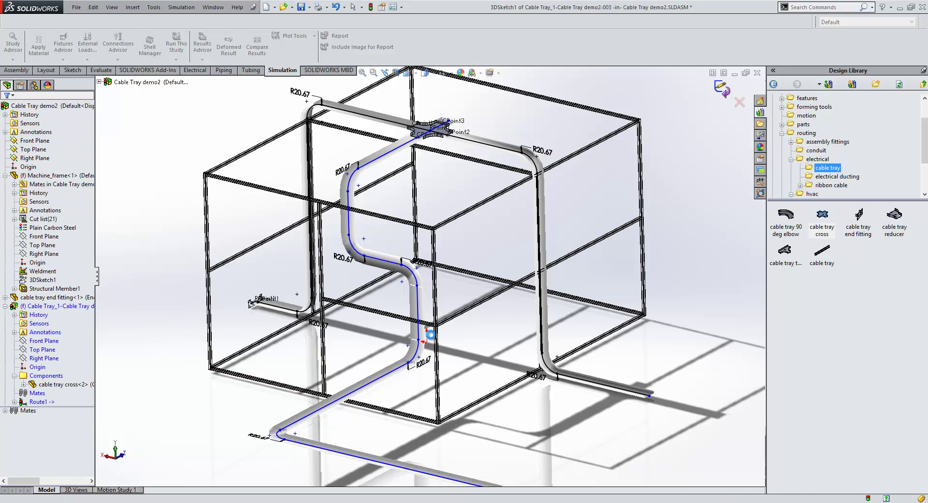
Examine the generated cable tray, including the branch's bends, the cross and the complete run around the frame
{"action": "scroll", "coordinate": [419, 331], "scroll_direction": "down", "scroll_amount": 4}
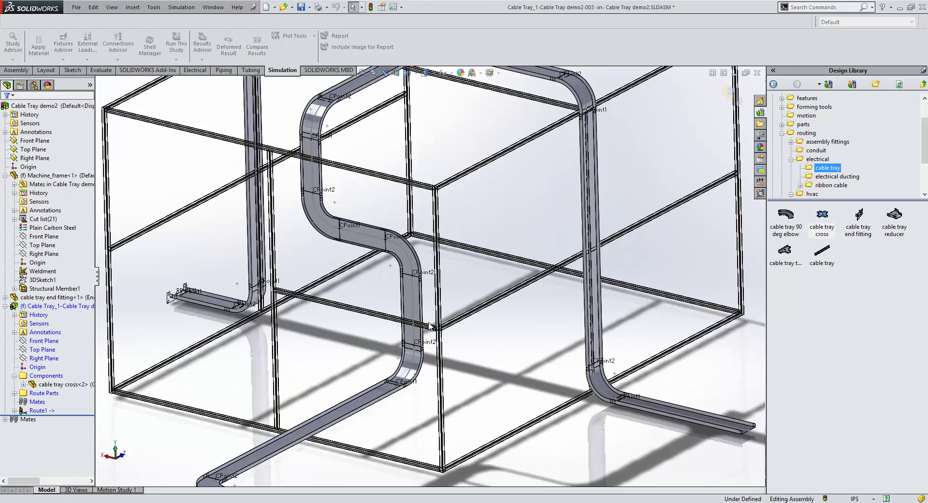
{"action": "middle_click_drag", "start_coordinate": [419, 319], "coordinate": [422, 294]}
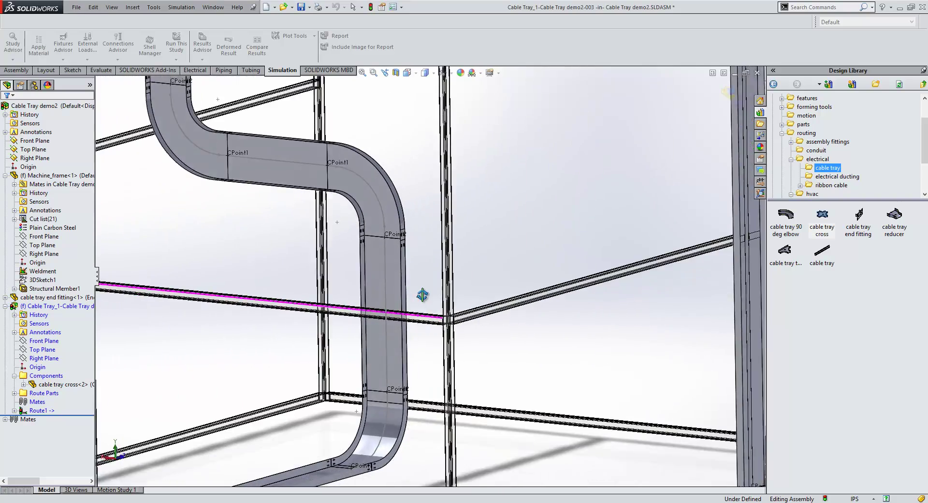
{"action": "scroll", "coordinate": [418, 264], "scroll_direction": "up", "scroll_amount": 4}
{"action": "scroll", "coordinate": [374, 185], "scroll_direction": "up", "scroll_amount": 2}
{"action": "scroll", "coordinate": [369, 171], "scroll_direction": "down", "scroll_amount": 5}
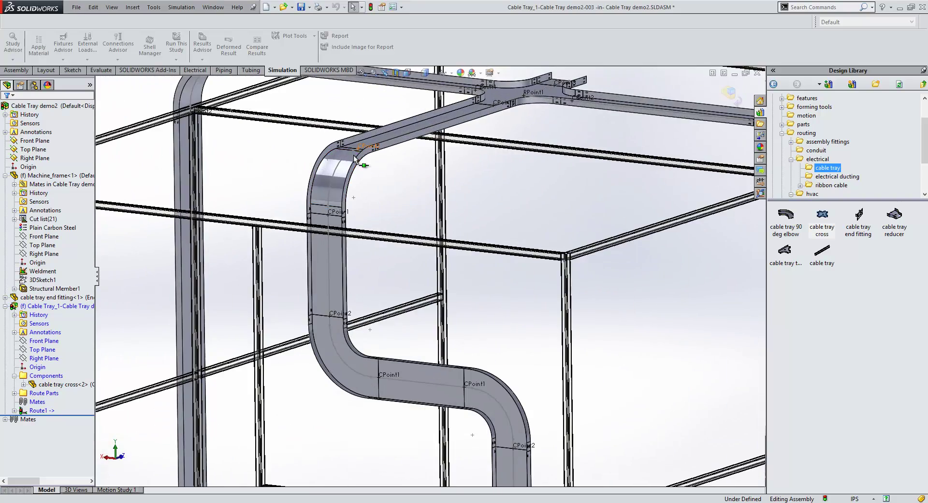
{"action": "middle_click_drag", "start_coordinate": [353, 155], "coordinate": [455, 206]}
{"action": "scroll", "coordinate": [344, 172], "scroll_direction": "up", "scroll_amount": 3}
{"action": "scroll", "coordinate": [459, 193], "scroll_direction": "down", "scroll_amount": 3}
{"action": "scroll", "coordinate": [630, 373], "scroll_direction": "up", "scroll_amount": 4}
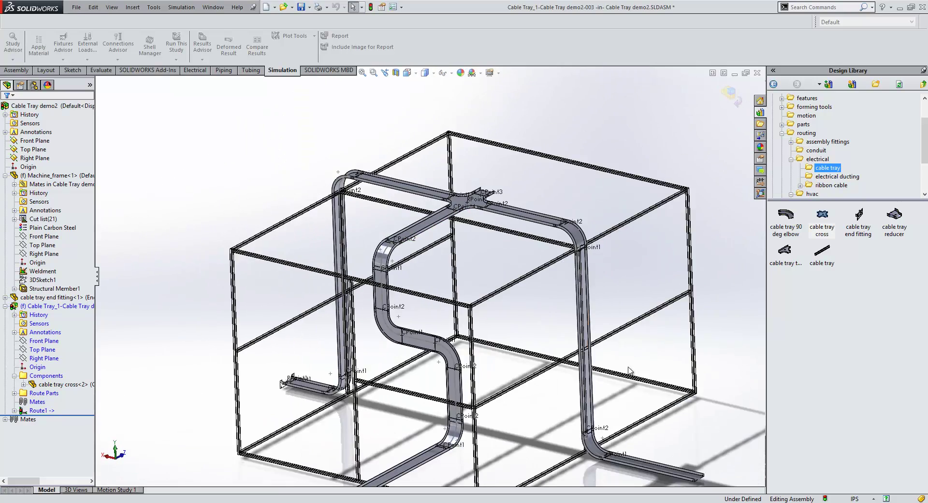
{"action": "scroll", "coordinate": [472, 390], "scroll_direction": "down", "scroll_amount": 1}
{"action": "scroll", "coordinate": [472, 391], "scroll_direction": "up", "scroll_amount": 3}
{"action": "scroll", "coordinate": [534, 366], "scroll_direction": "down", "scroll_amount": 1}
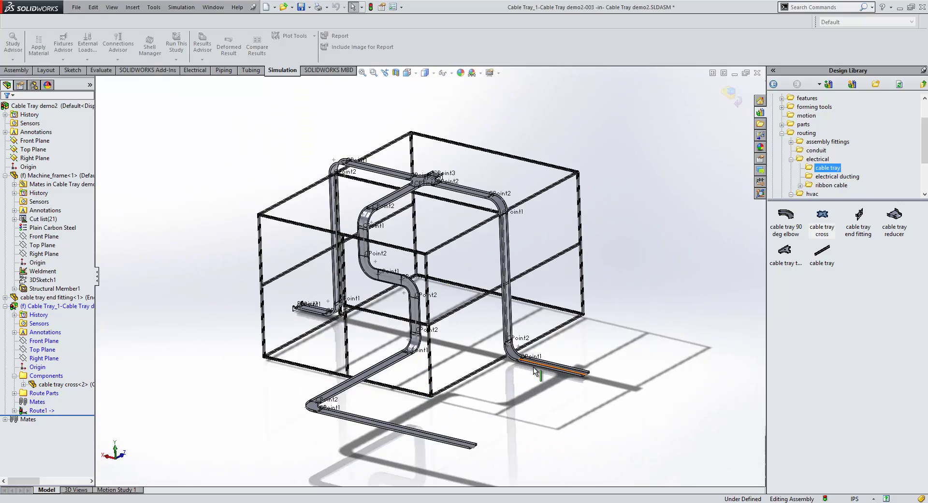